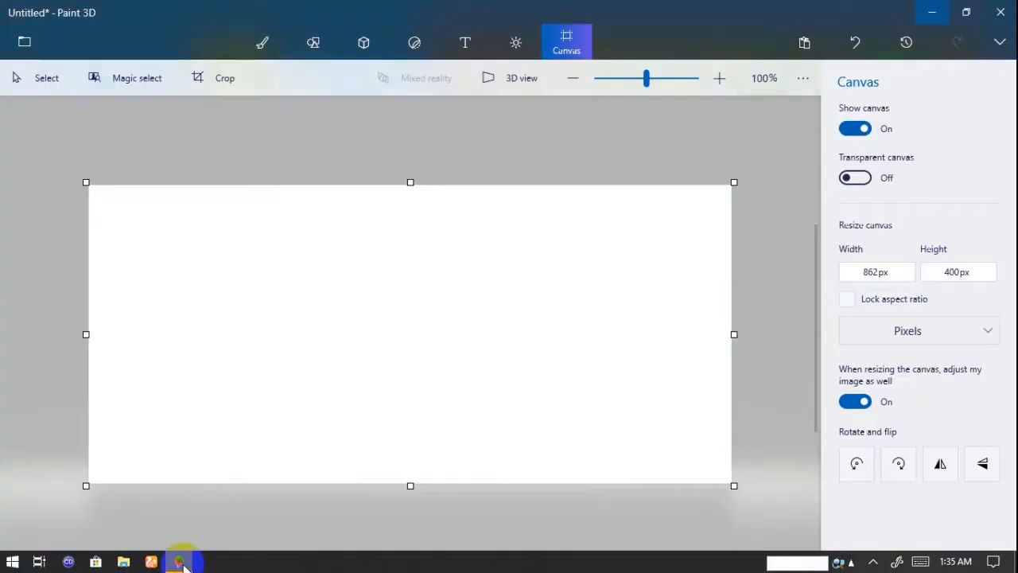
- Hide the canvas and draw a red matte 3D cube in the upper middle of the workspace
left_click(865, 134)
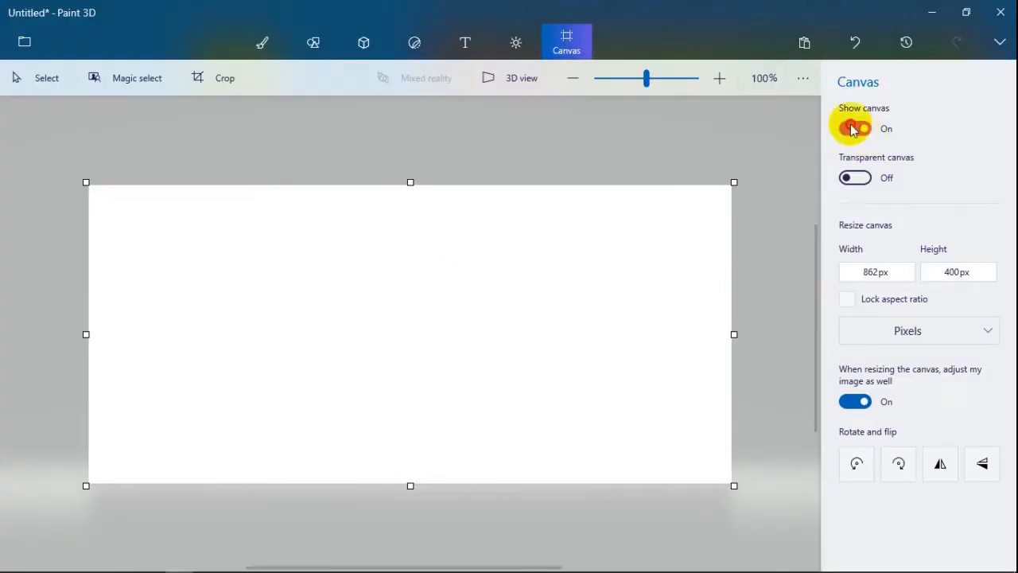
left_click(365, 46)
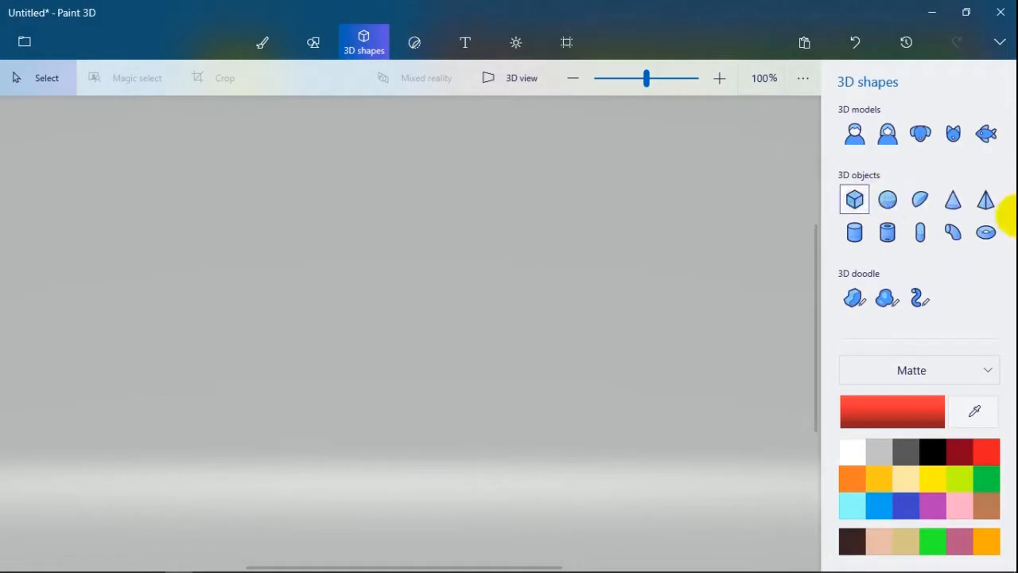
left_click(855, 201)
left_click_drag(301, 200, 455, 318)
left_click(429, 303)
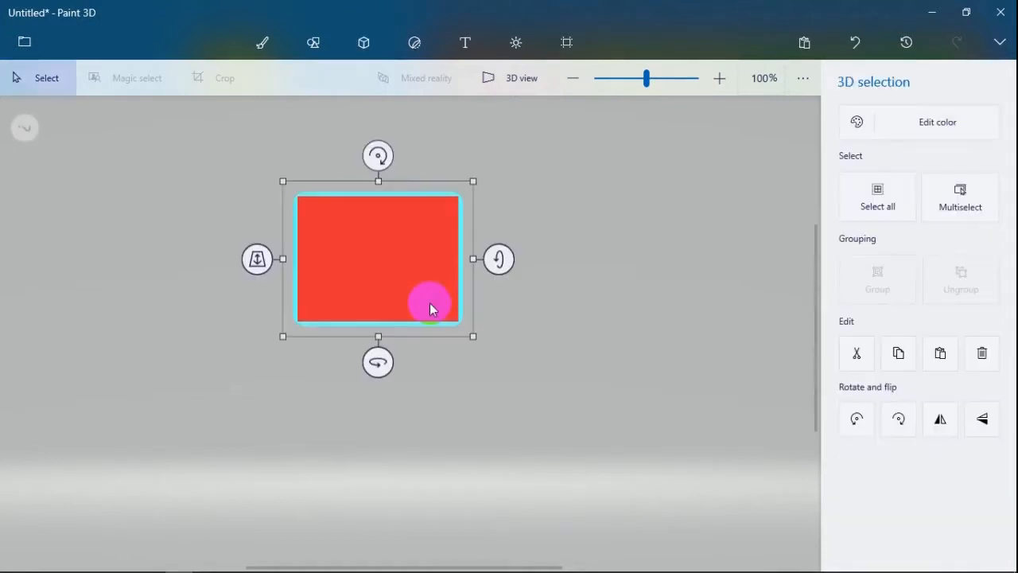
- Duplicate the red block and place the copy to the right of the original
key("ctrl")
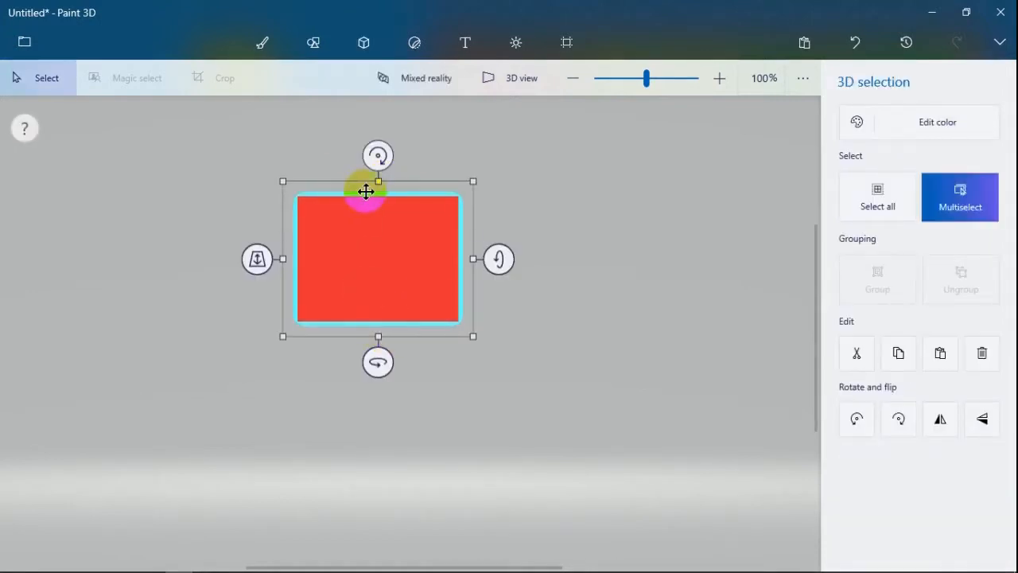
key("ctrl+c")
key("ctrl+v")
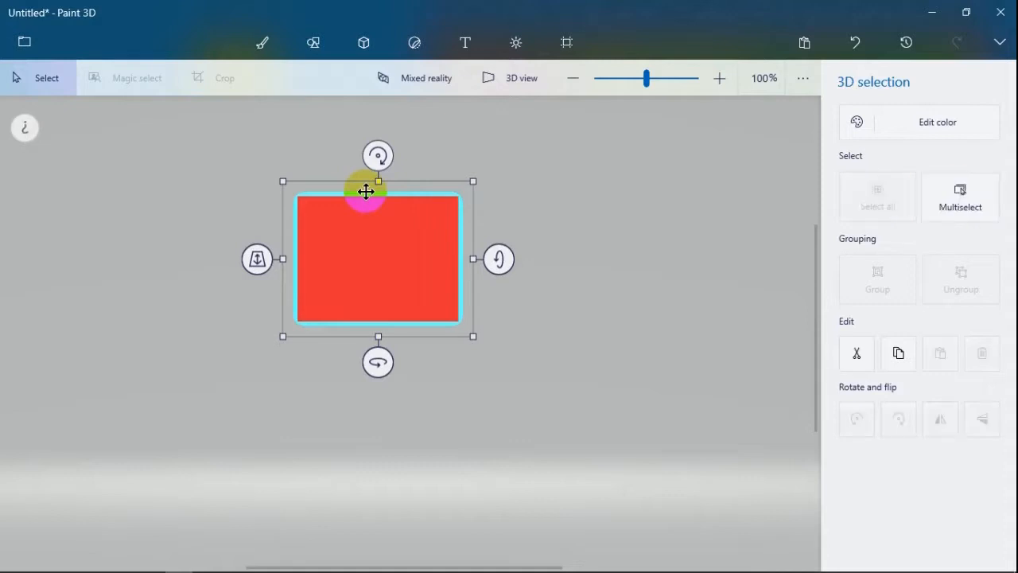
left_click_drag(371, 216, 592, 236)
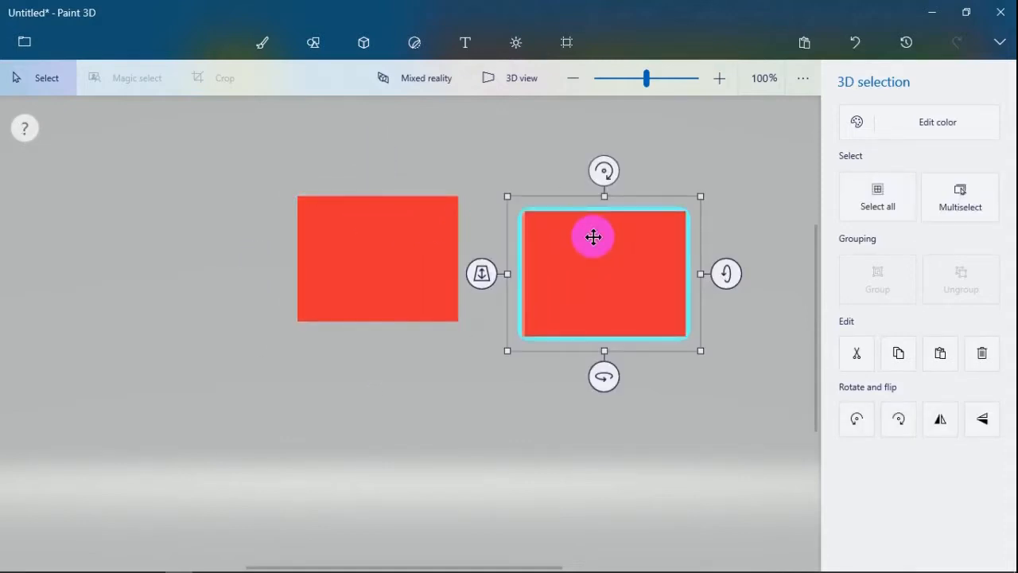
- Paste two more copies of the block, placing one left of the original and one below the right-hand block
key("ctrl+v")
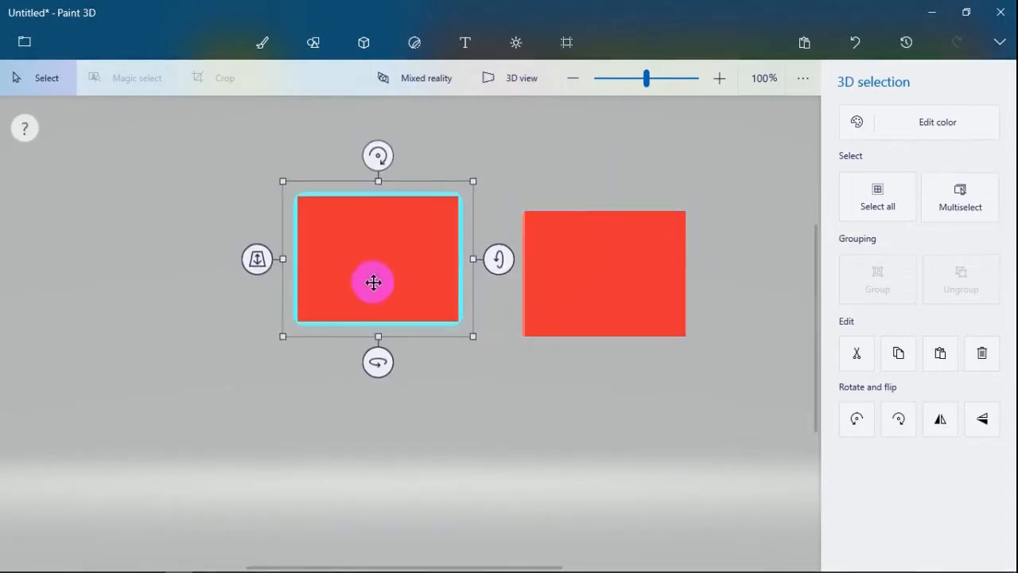
left_click_drag(372, 275, 179, 298)
left_click(179, 296)
key("ctrl")
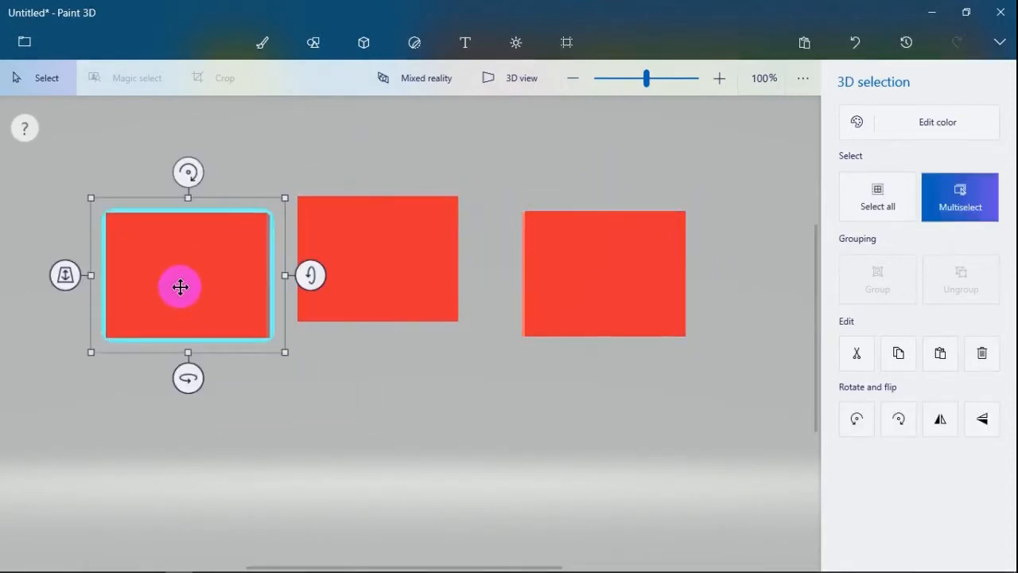
key("ctrl+v")
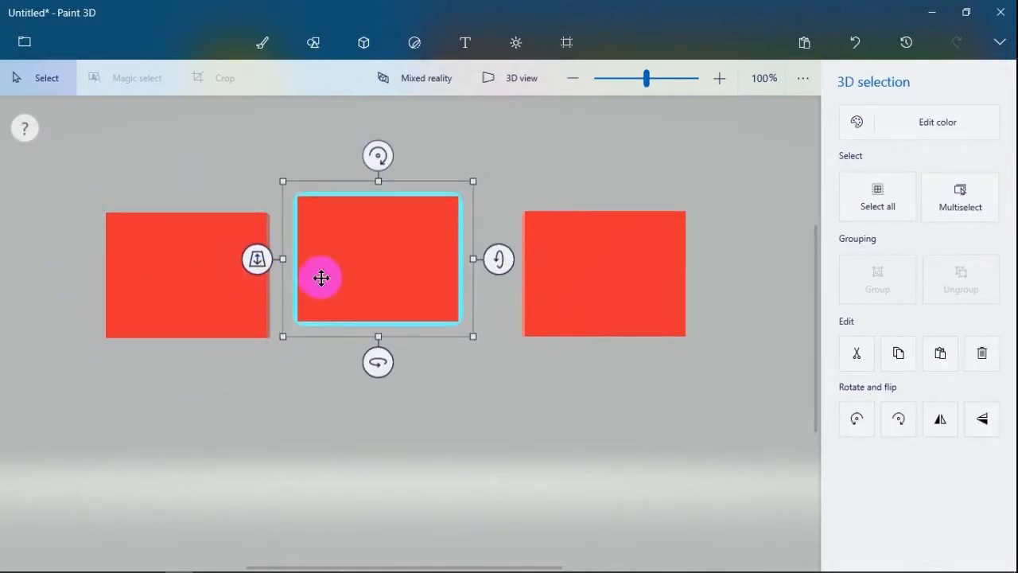
left_click_drag(320, 278, 489, 404)
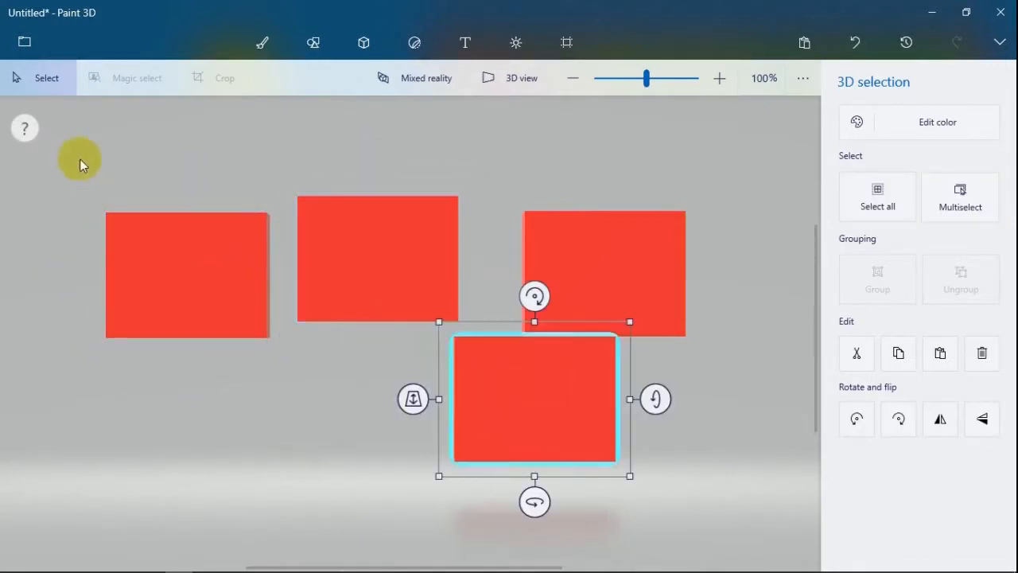
left_click(128, 166)
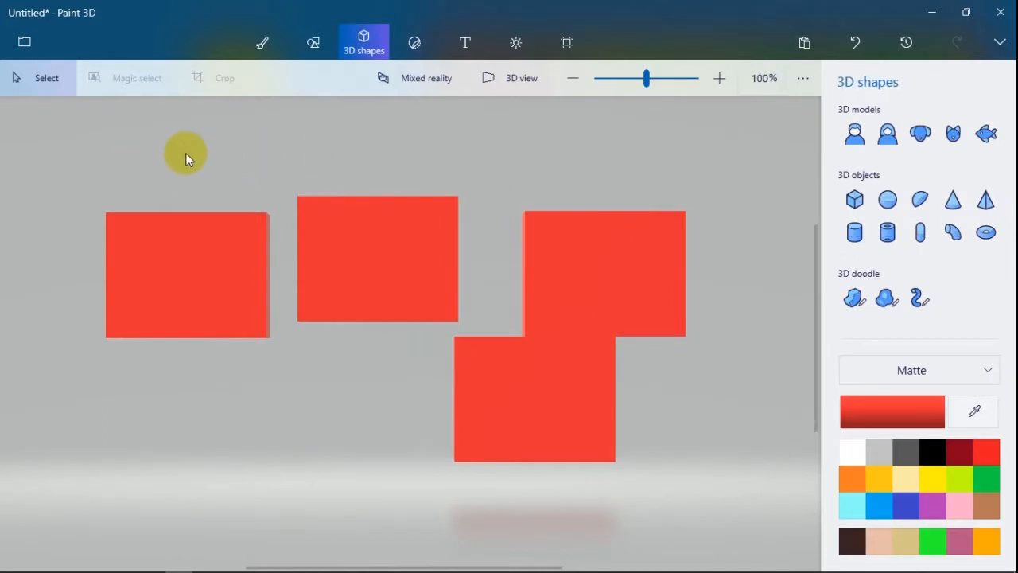
- Select all four blocks, then rotate them about the vertical axis and shrink them together as one selection
key("ctrl+a")
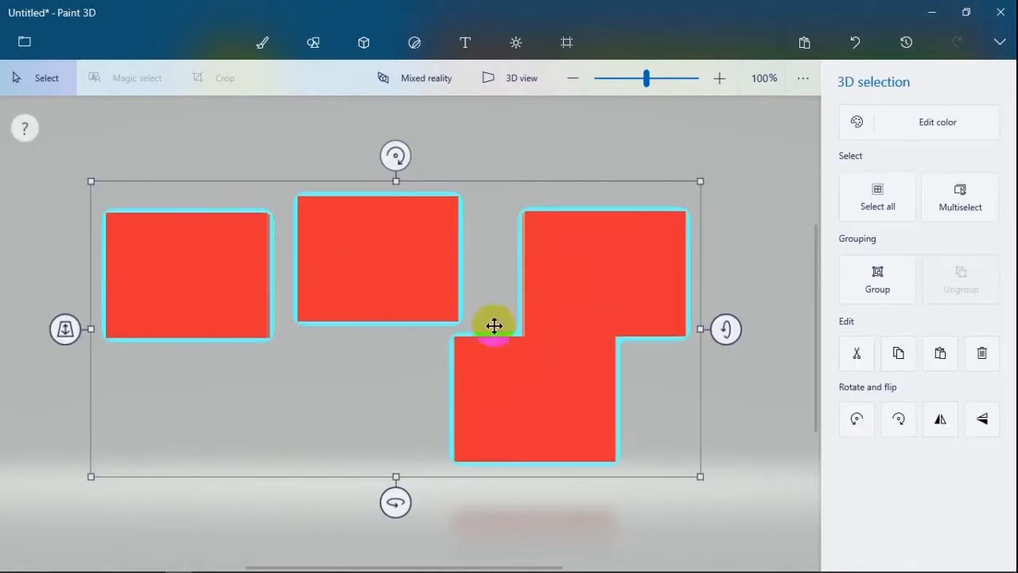
left_click_drag(411, 506, 355, 447)
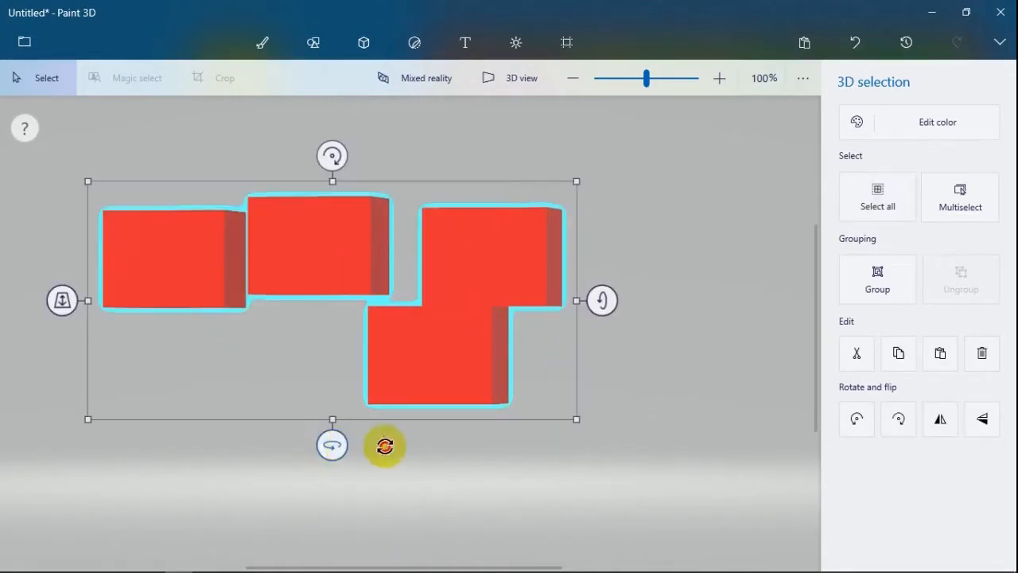
left_click_drag(385, 446, 357, 443)
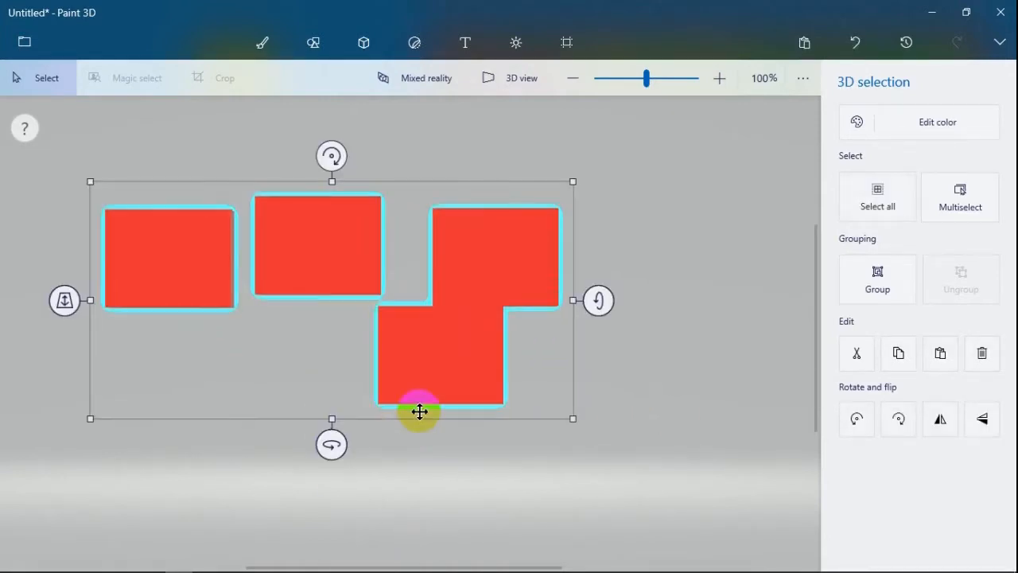
left_click(591, 419)
- Select the lower block and the right-hand block in turn to check whether they are separate objects
left_click(491, 331)
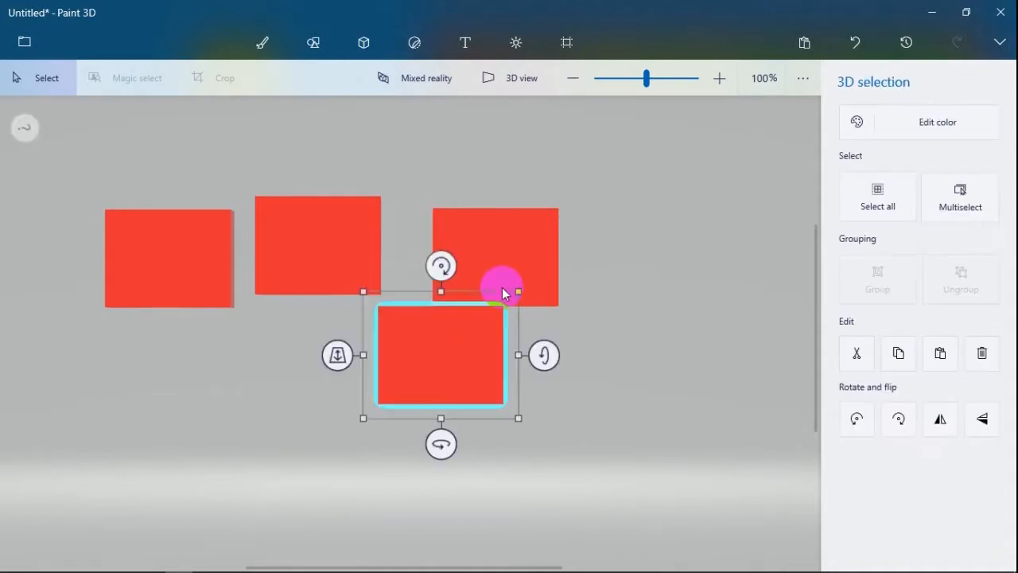
left_click(497, 271)
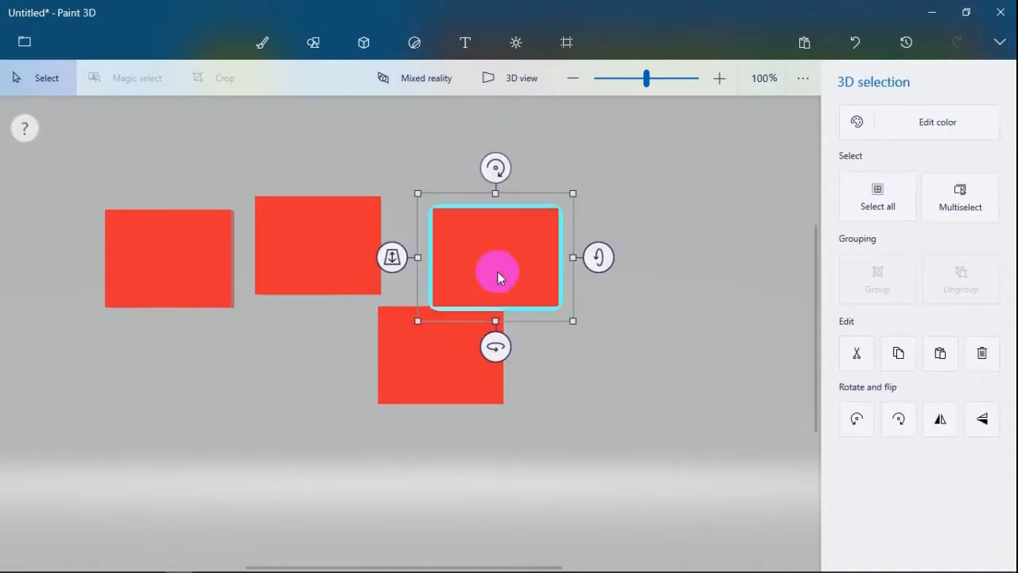
left_click(452, 367)
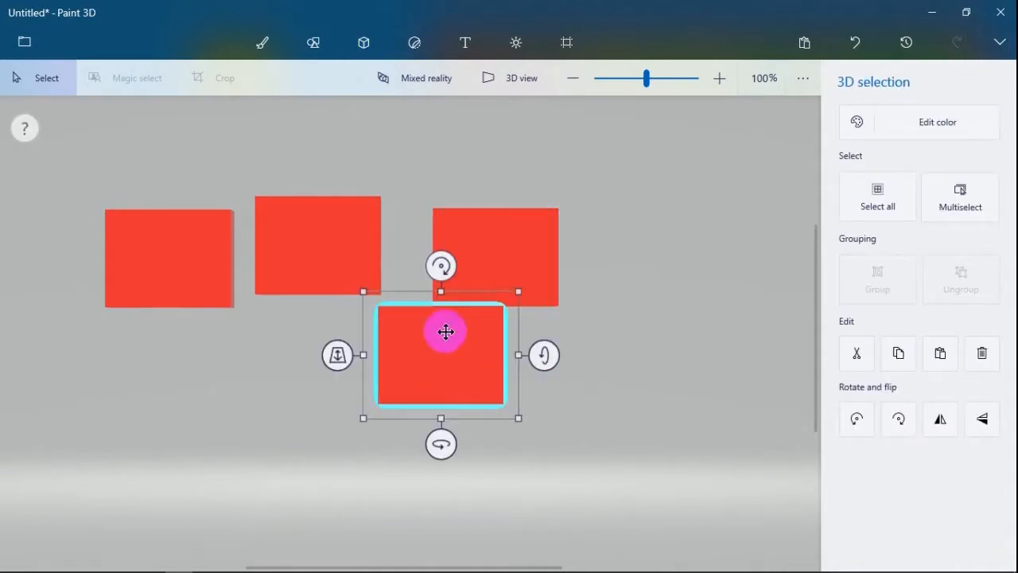
left_click(535, 271)
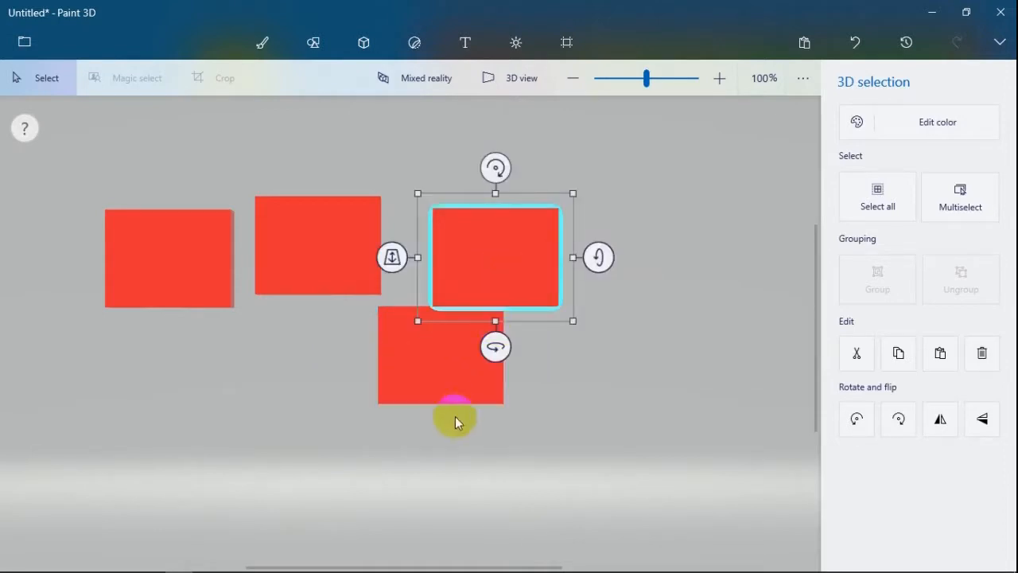
left_click(558, 386)
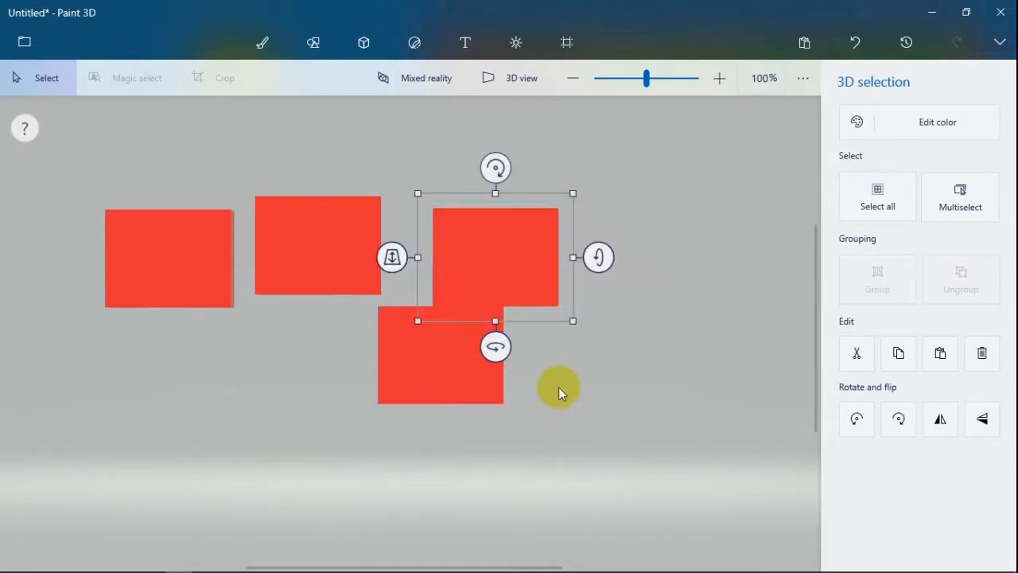
- Move the middle block up and to the left so it sits above the left-hand block
left_click(346, 264)
left_click_drag(279, 213, 173, 172)
left_click(369, 245)
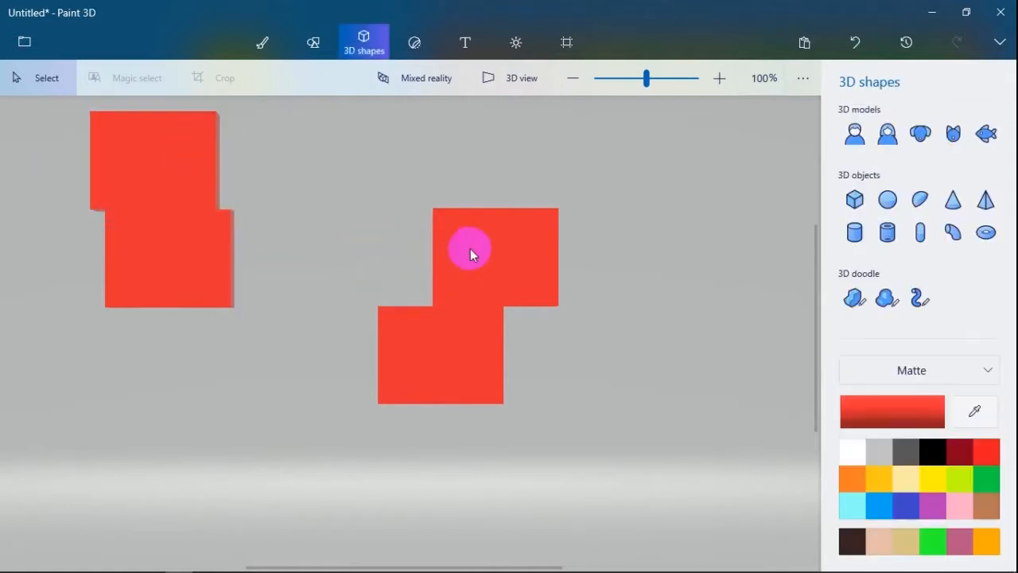
- Group the two right-hand blocks and rotate the group about its vertical axis
left_click_drag(327, 169, 628, 499)
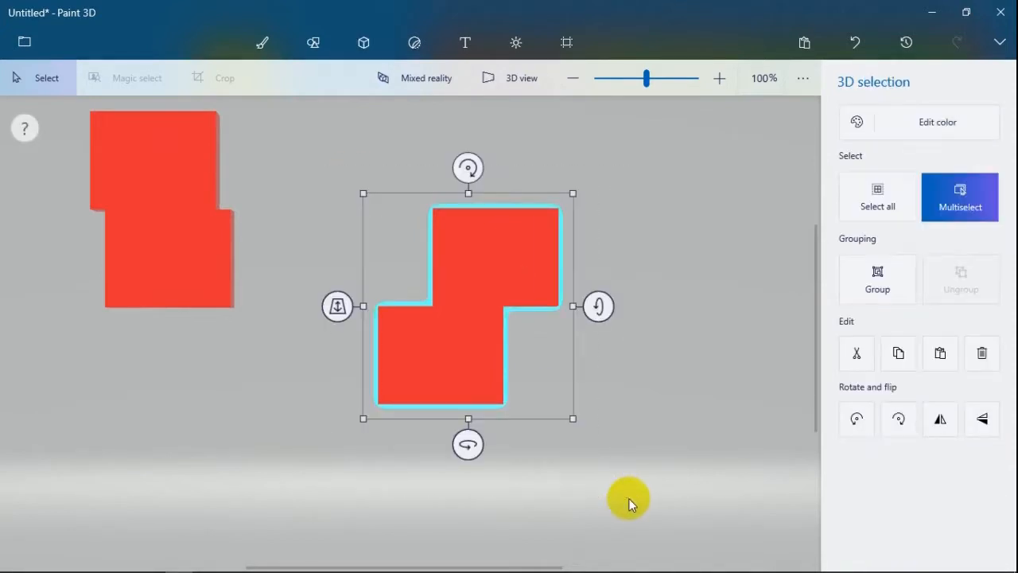
key("ctrl+g")
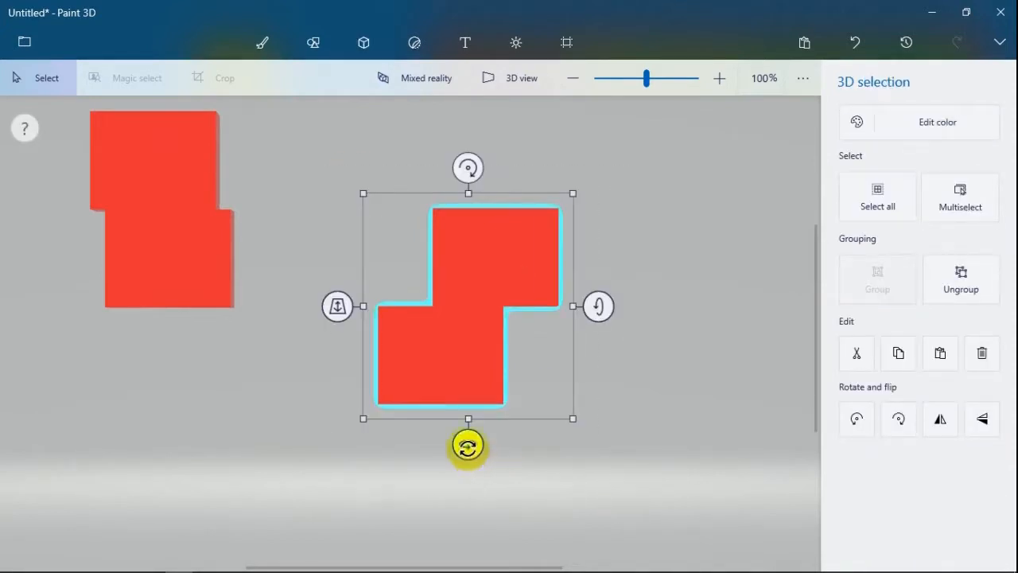
left_click_drag(465, 445, 439, 443)
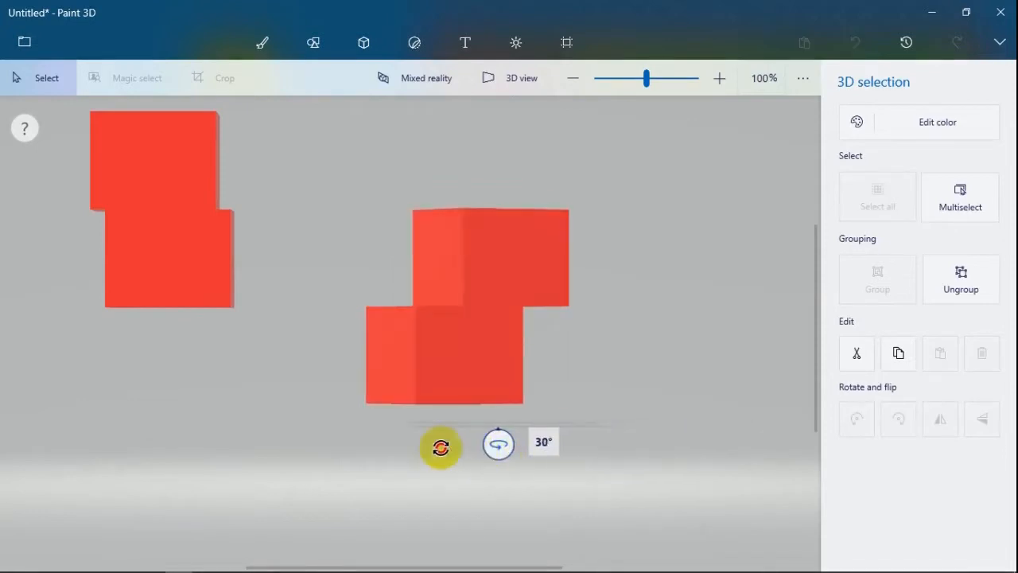
left_click(577, 397)
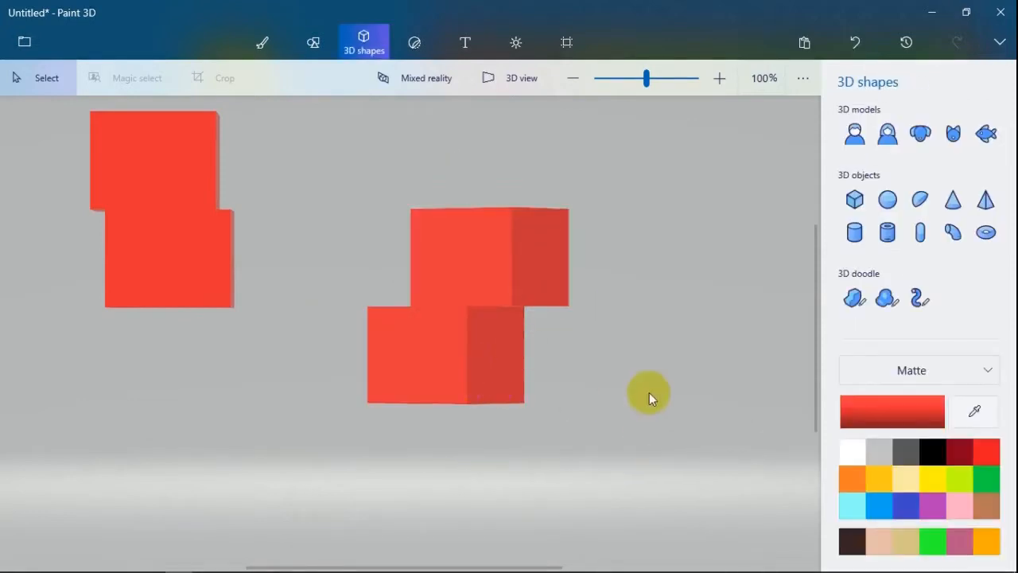
- Compare selecting the group with selecting a single left-hand block, and rotate the group the opposite way about its vertical axis
left_click(458, 375)
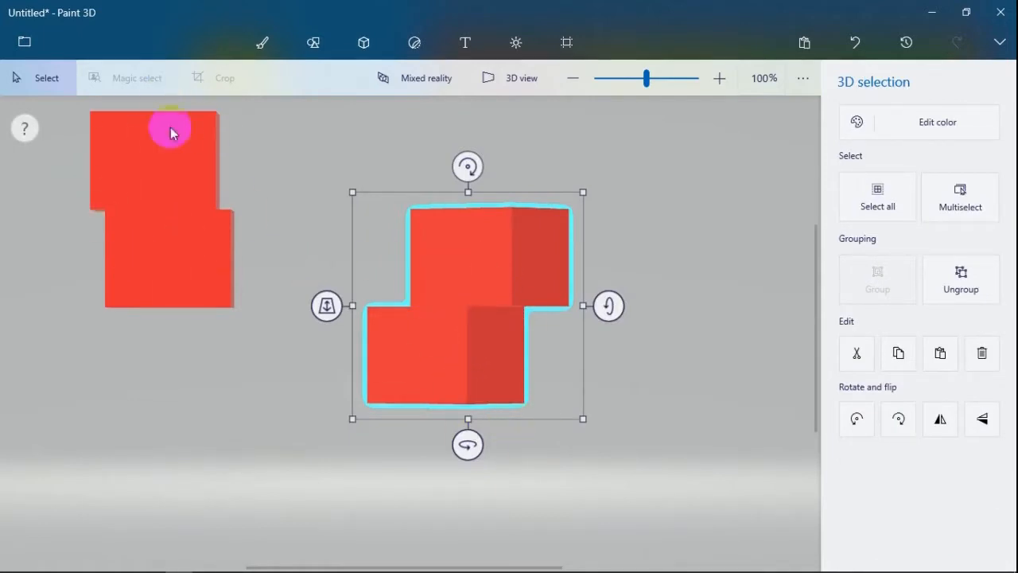
left_click(168, 252)
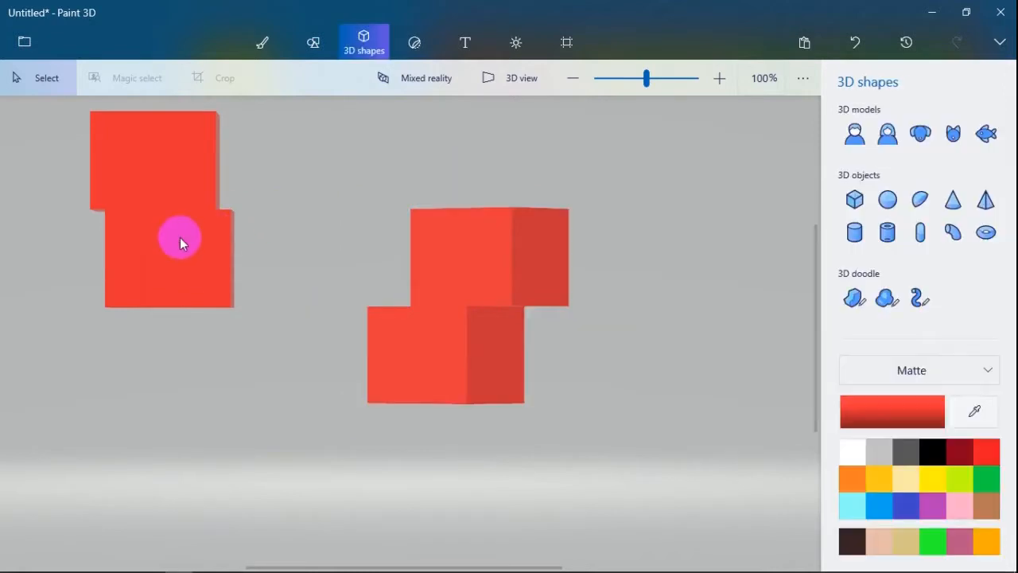
left_click(179, 237)
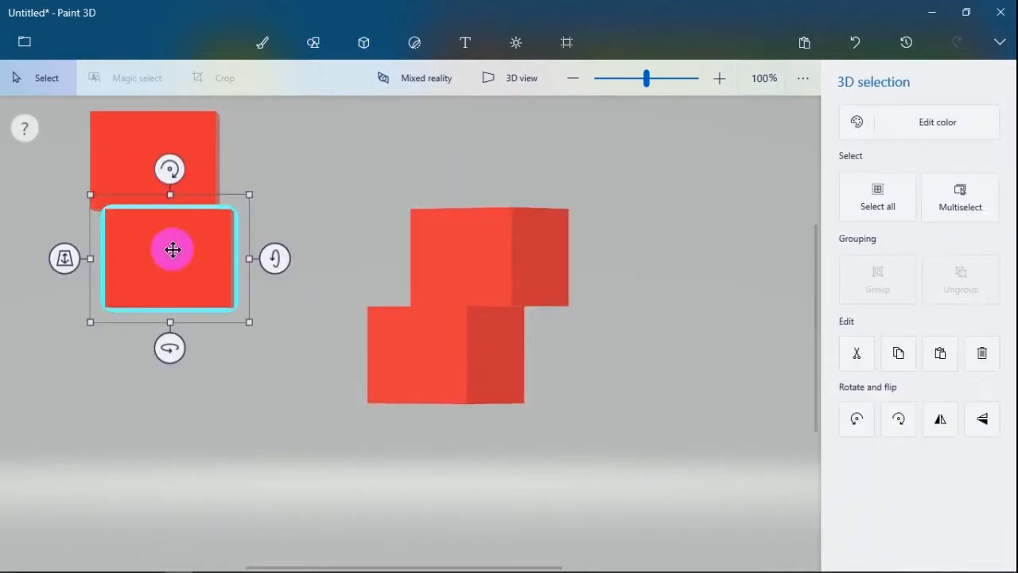
left_click(428, 325)
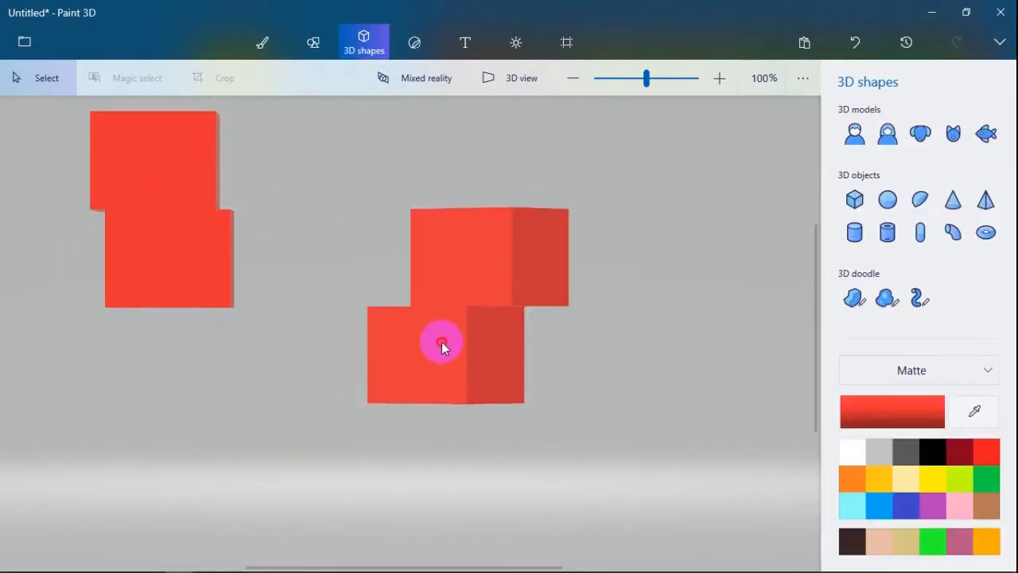
left_click(465, 336)
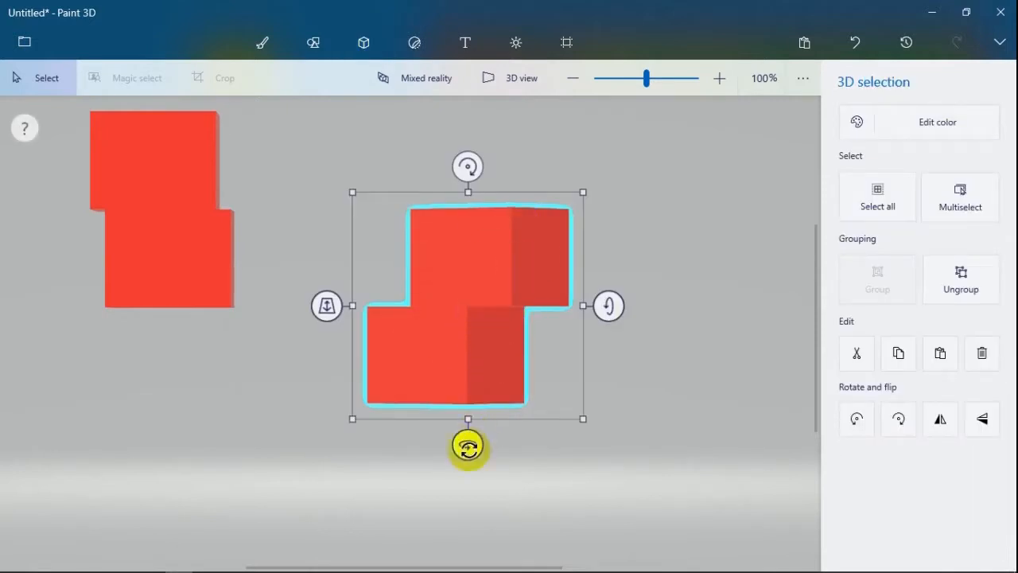
left_click_drag(467, 447, 524, 451)
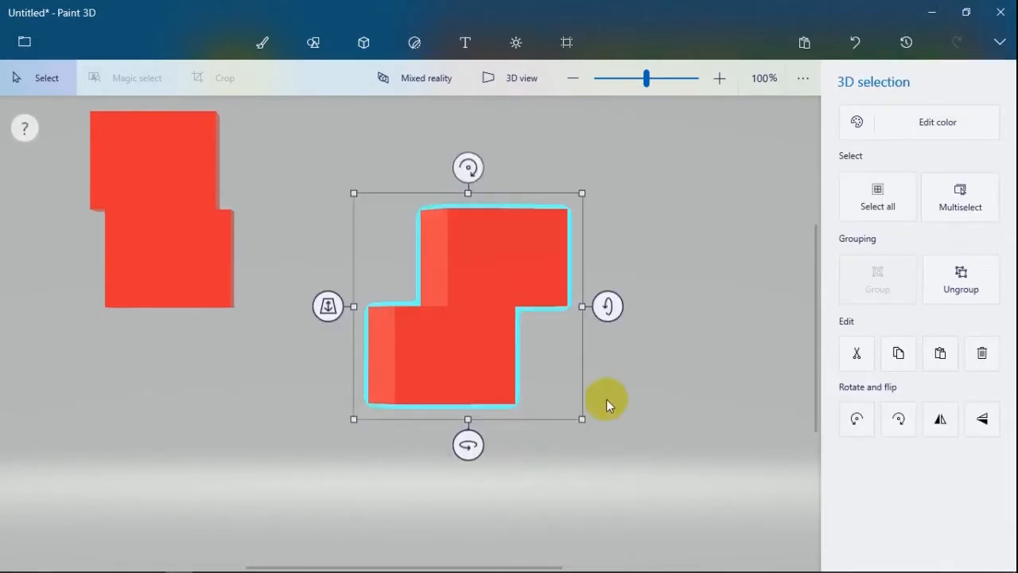
- Ungroup the two right-hand blocks and select only the lower one
left_click(961, 280)
left_click(447, 354)
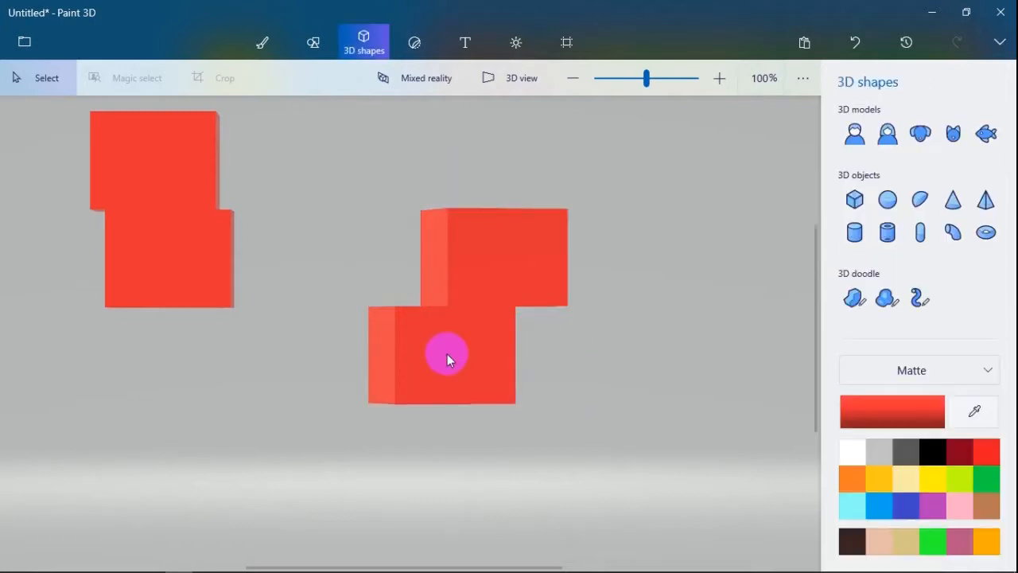
left_click(448, 356)
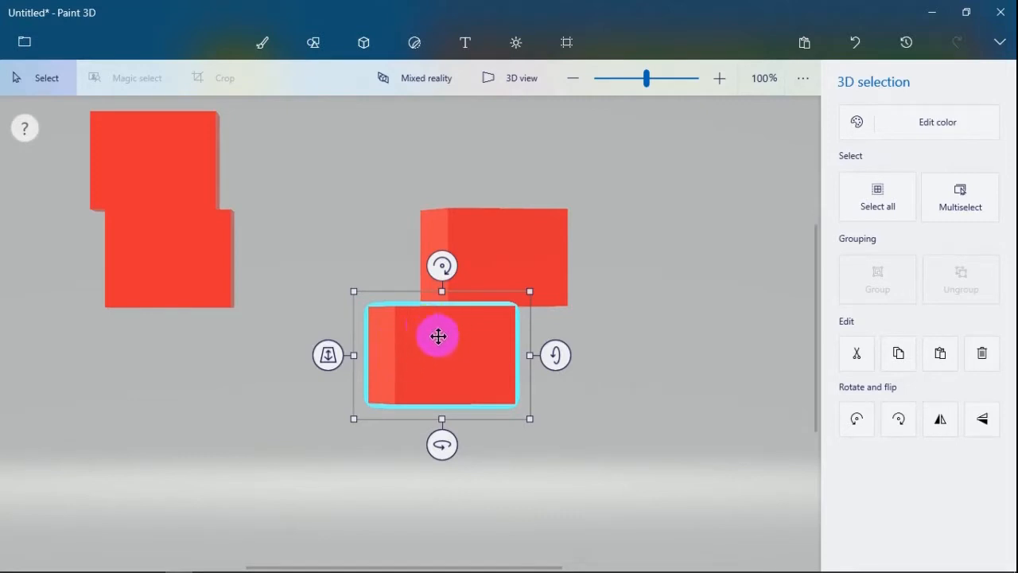
- Select both right-hand blocks, group them again and clear the selection
left_click_drag(294, 164, 668, 432)
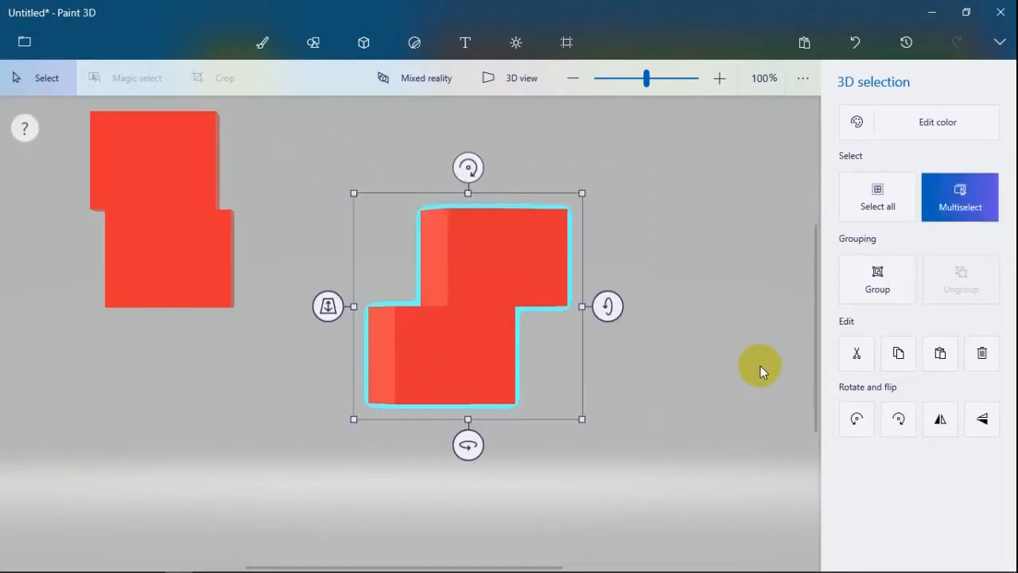
key("ctrl+g")
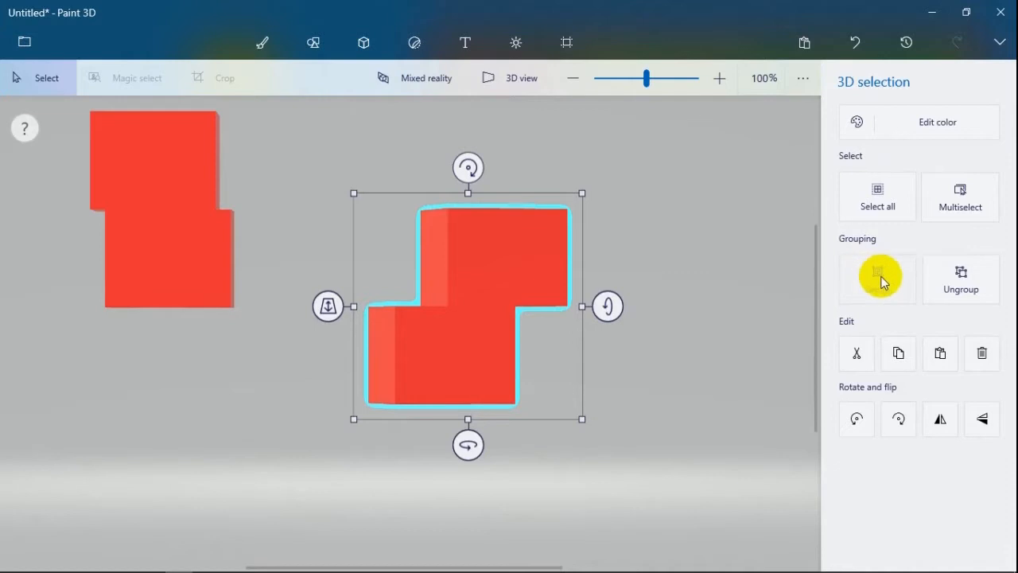
left_click(649, 334)
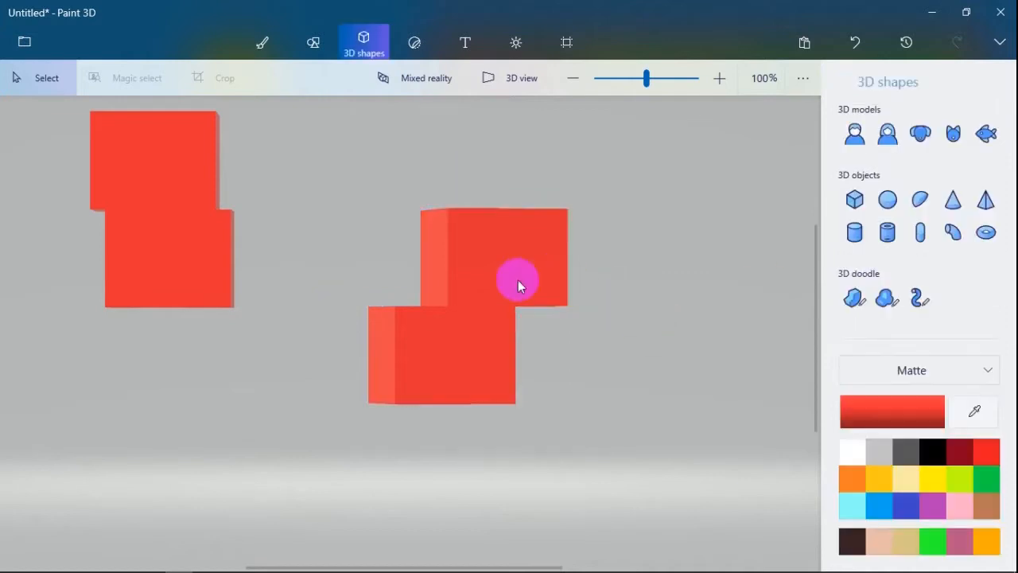
- Select the right-hand group of blocks and delete it
left_click(509, 388)
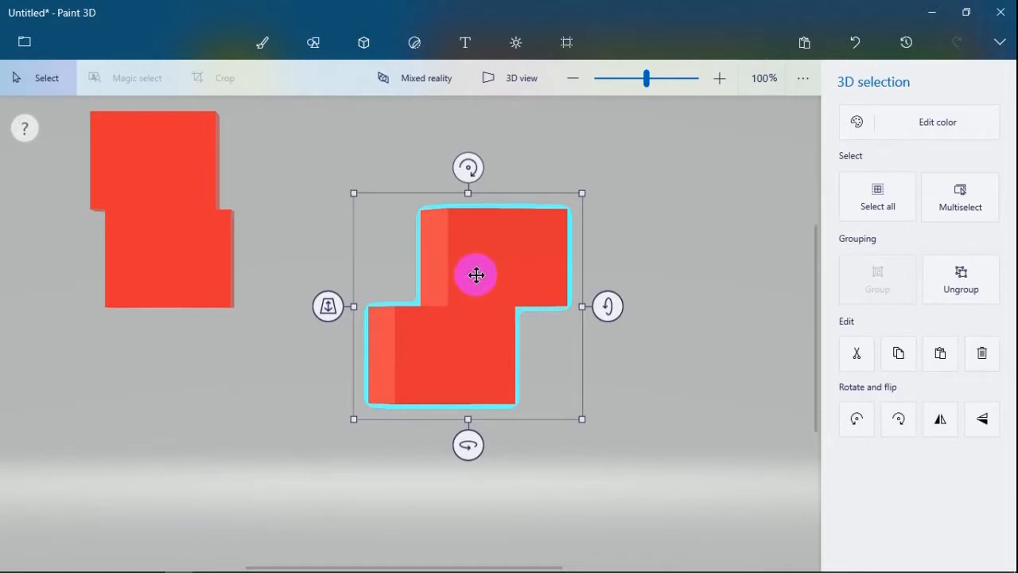
key("Delete")
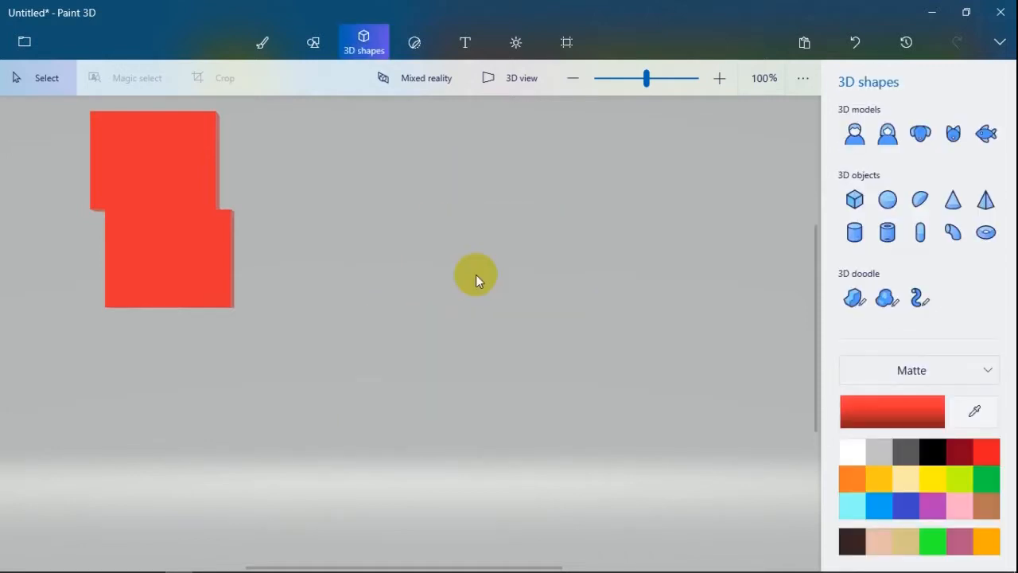
- Undo the group's deletion and keep undoing earlier edits until only the original single block is left
left_click(854, 35)
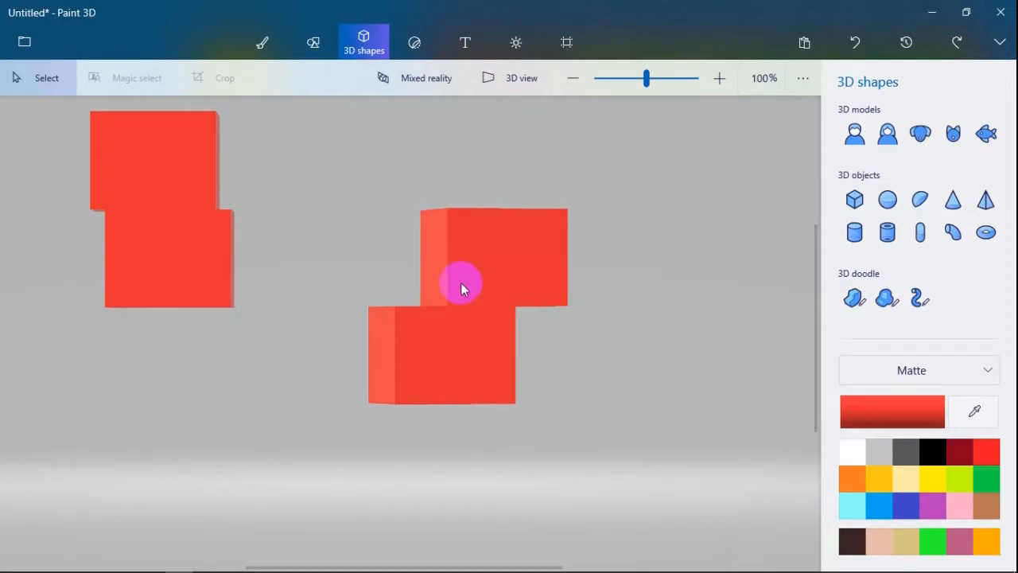
key("ctrl+z")
key("ctrl+z")
key("ctrl+z")
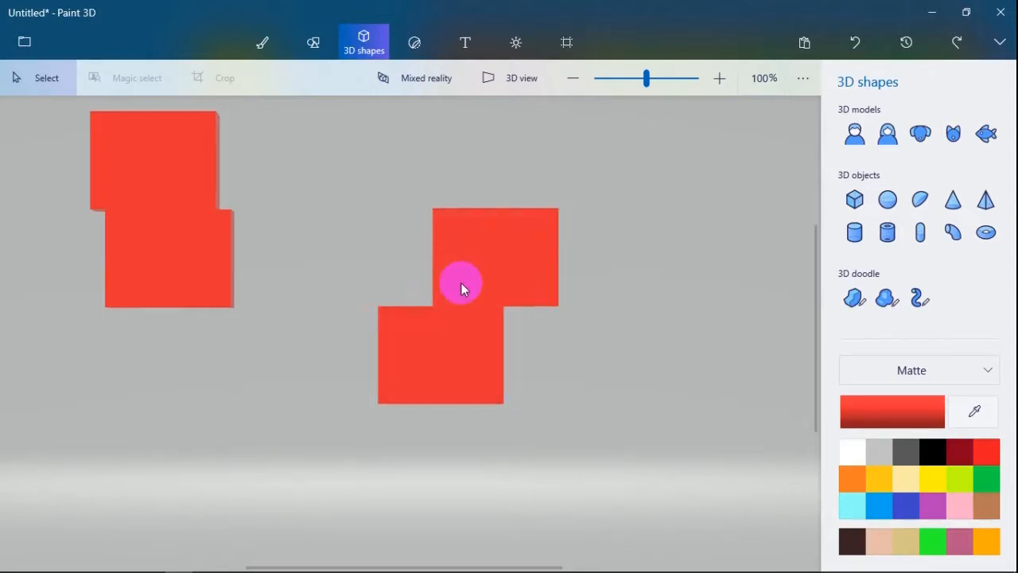
key("ctrl+z")
key("ctrl+z")
key("ctrl+z")
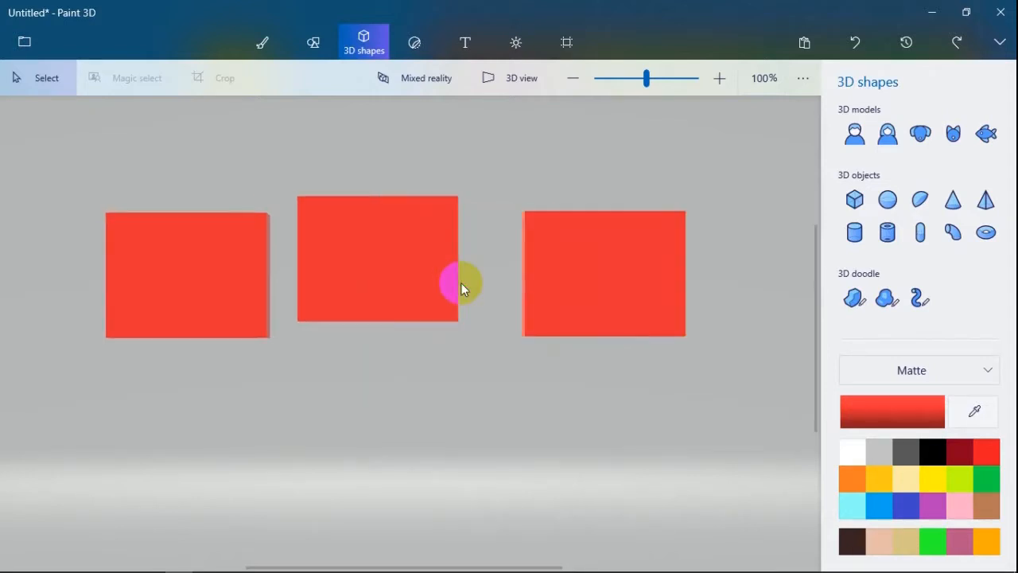
key("ctrl+z")
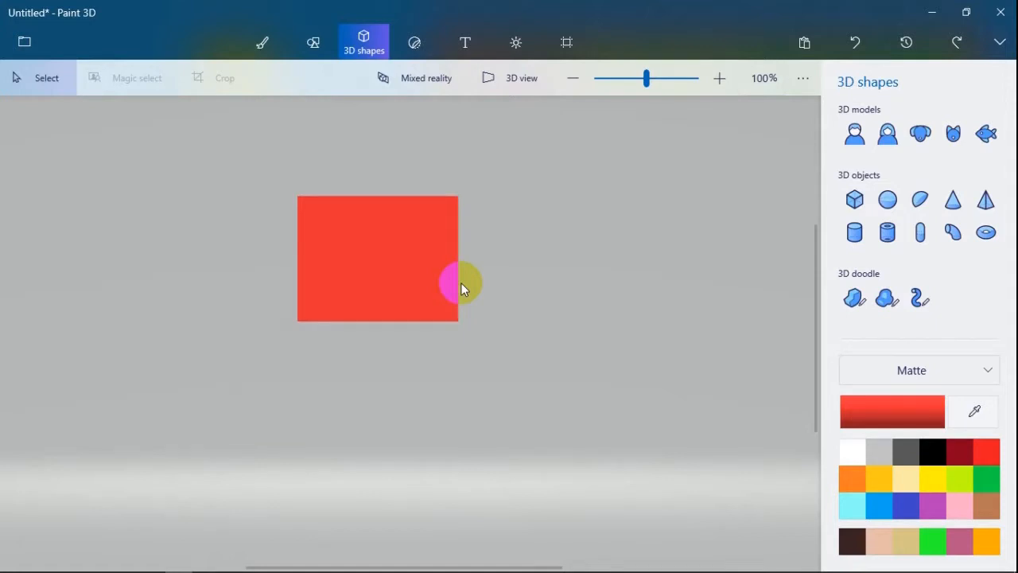
- Redo the undone edits up to the rotation of the grouped right-hand blocks
key("ctrl+y")
key("ctrl+y")
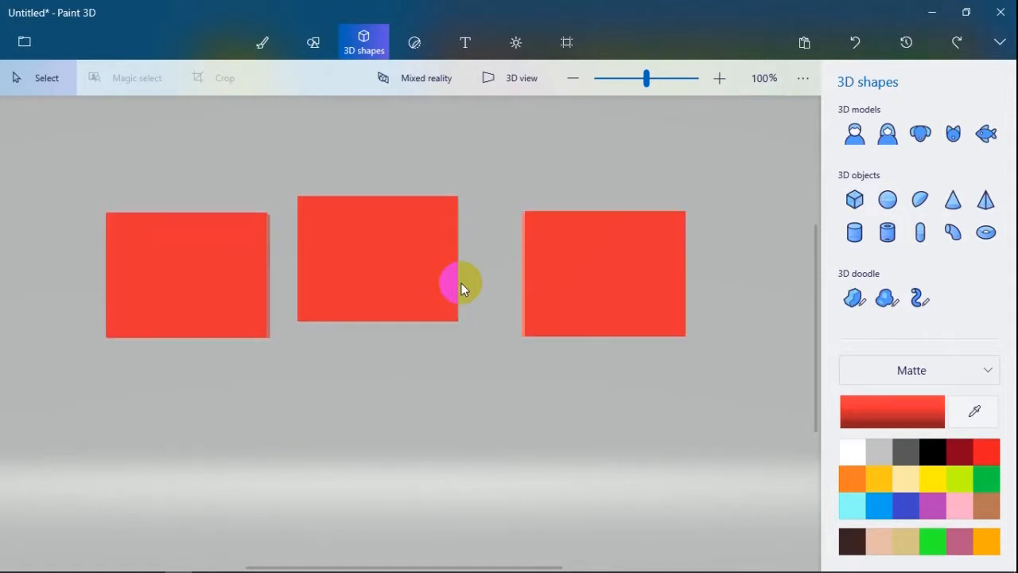
key("ctrl+y")
key("ctrl+y")
key("ctrl+y")
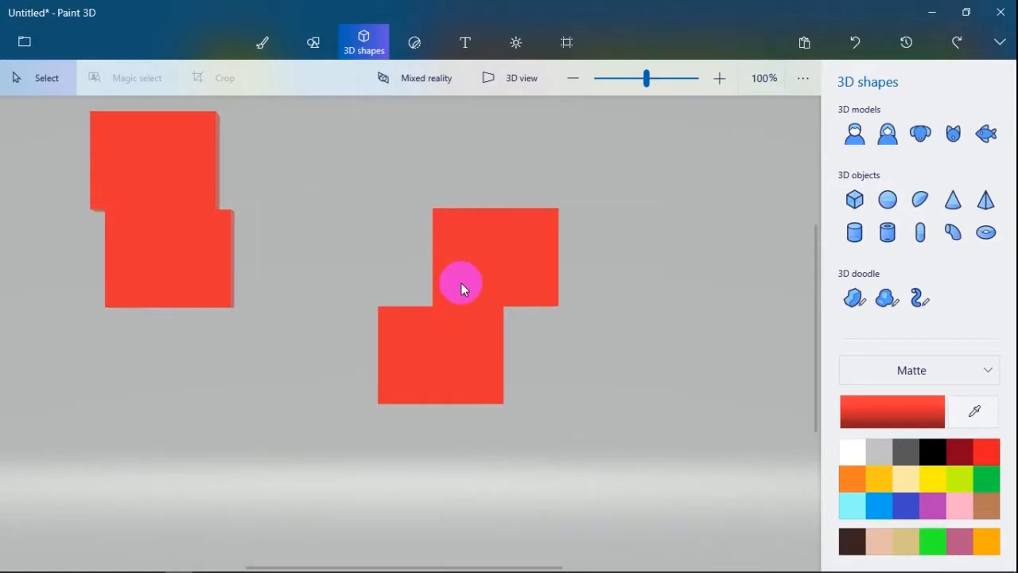
key("ctrl+y")
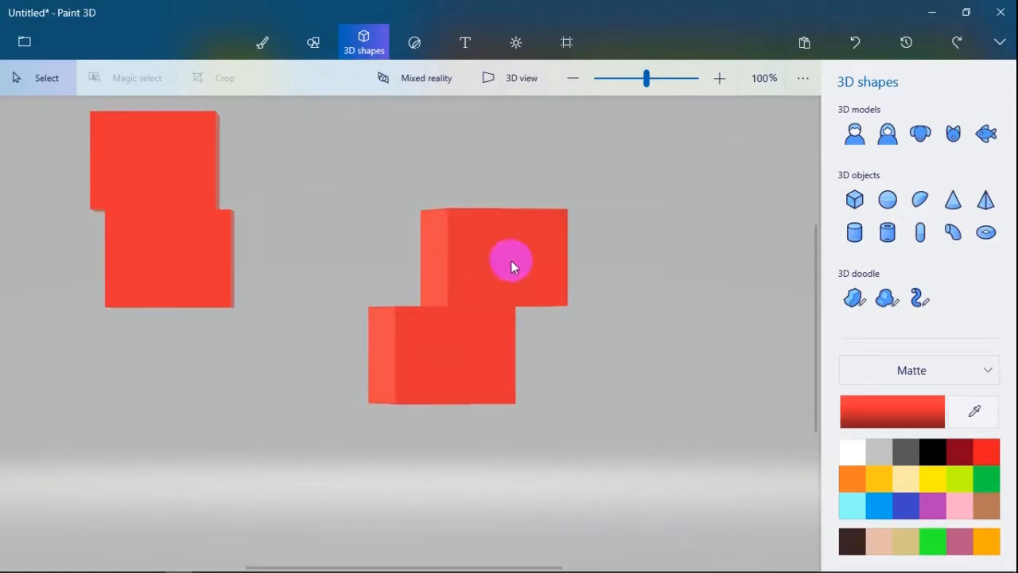
- Advance the drawing's history to its most recent state and close the history control
left_click(909, 40)
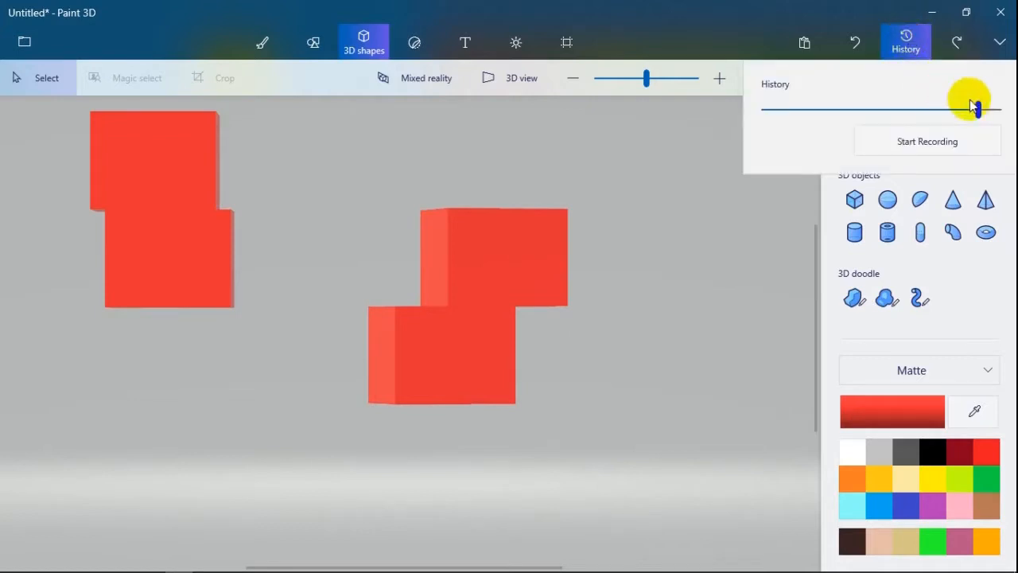
left_click_drag(977, 108, 1007, 107)
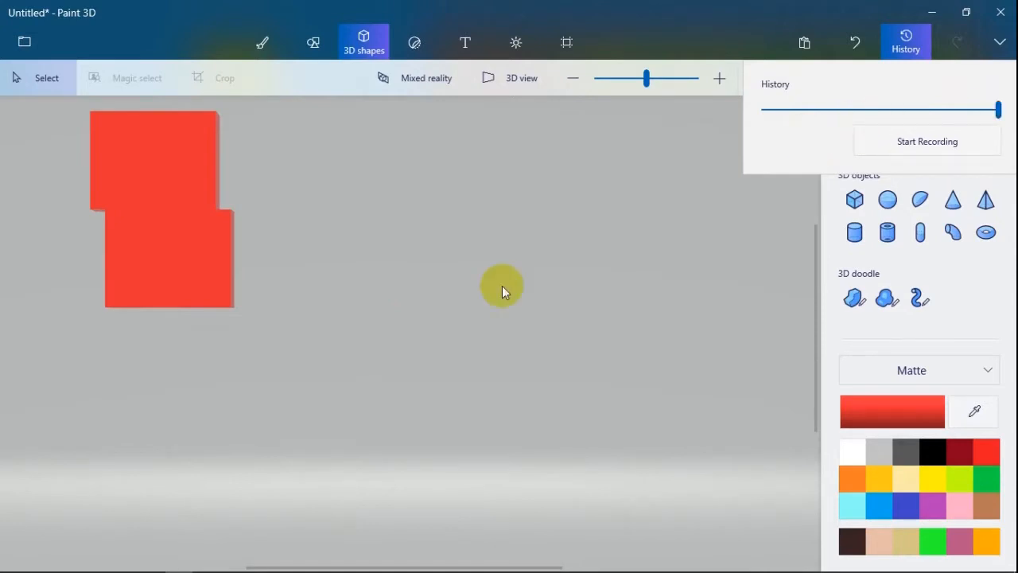
left_click(195, 228)
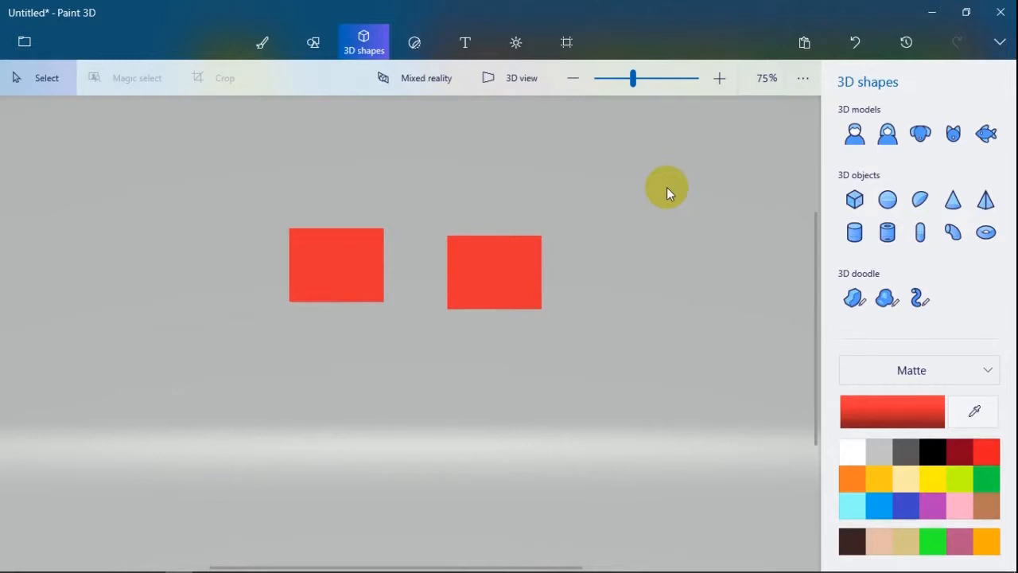
- Zoom the canvas to 100%, enlarge it to 200% and return it to 100%
key("ctrl+plus")
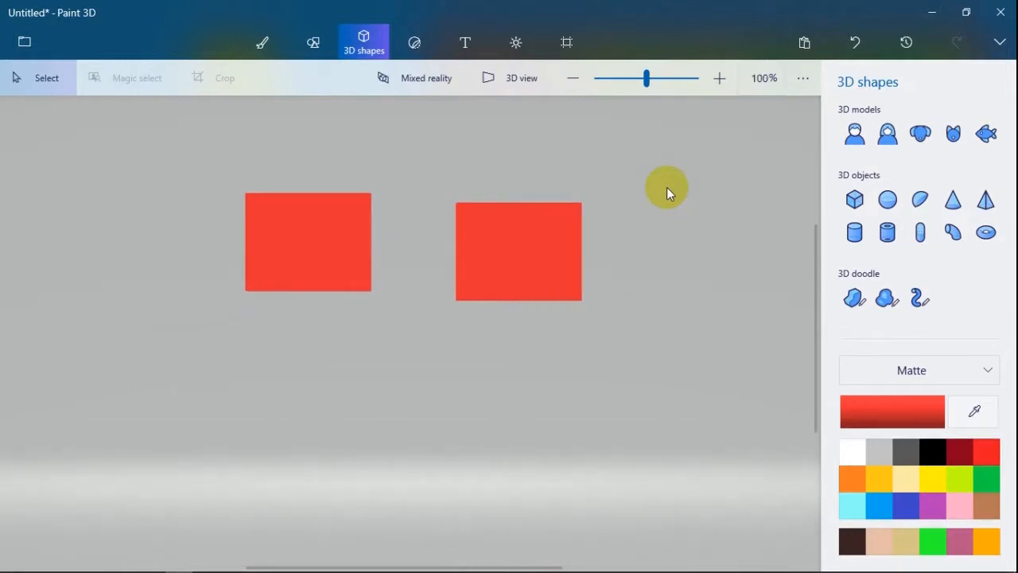
left_click(765, 78)
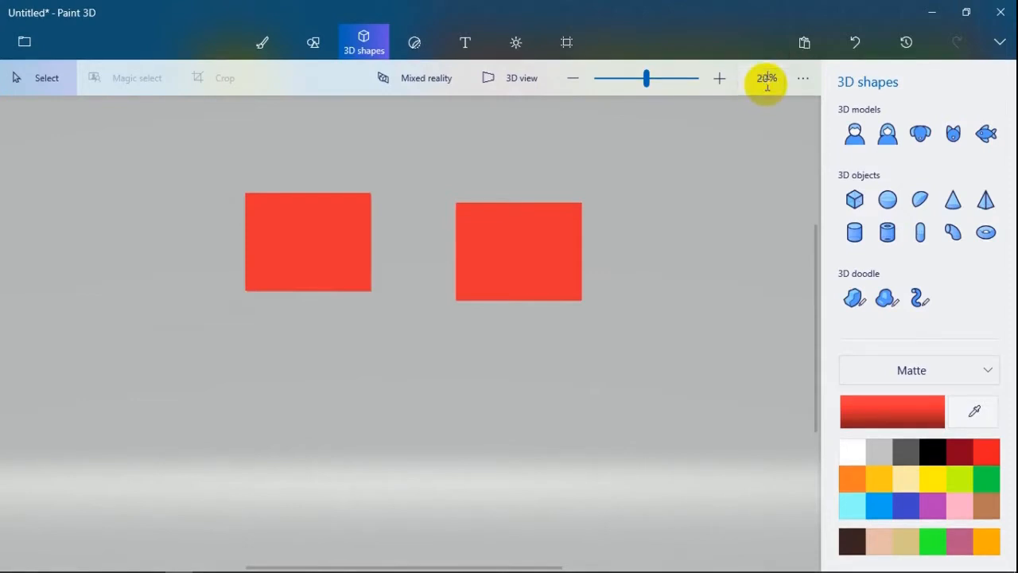
type("200")
key("Return")
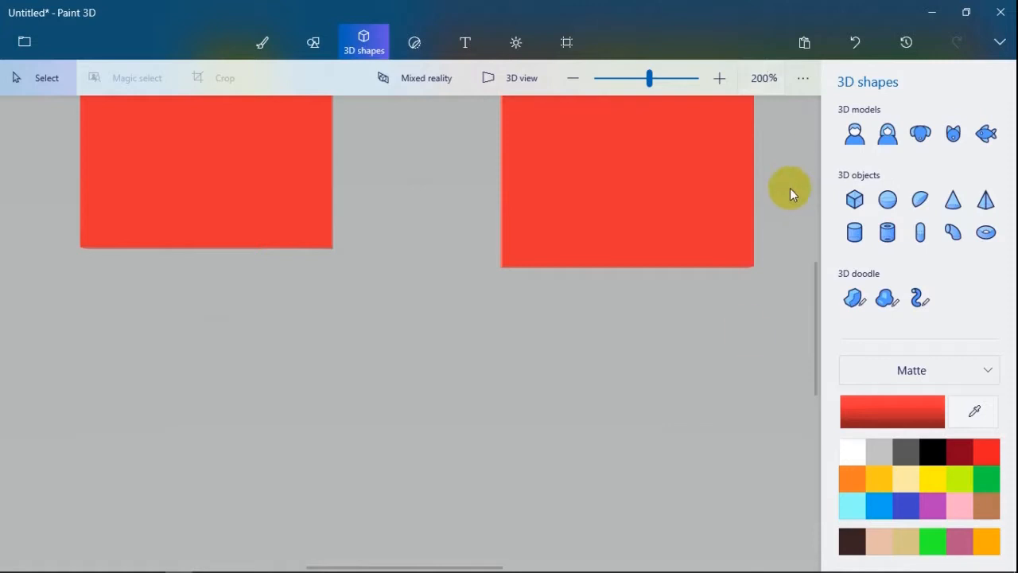
key("ctrl+minus")
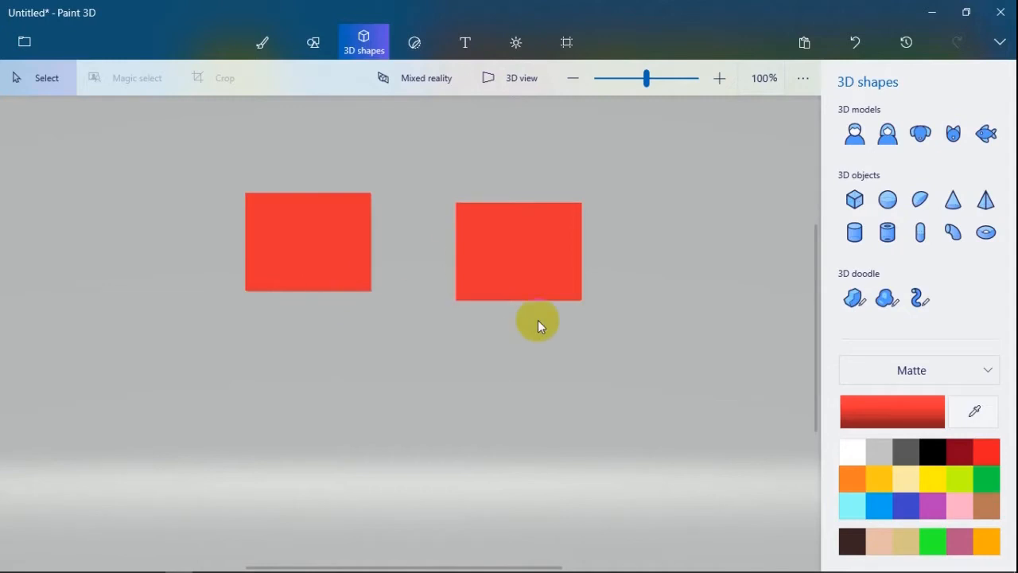
- Switch repeatedly between the 3D view and the flat canvas view to compare how the two blocks look
left_click(525, 79)
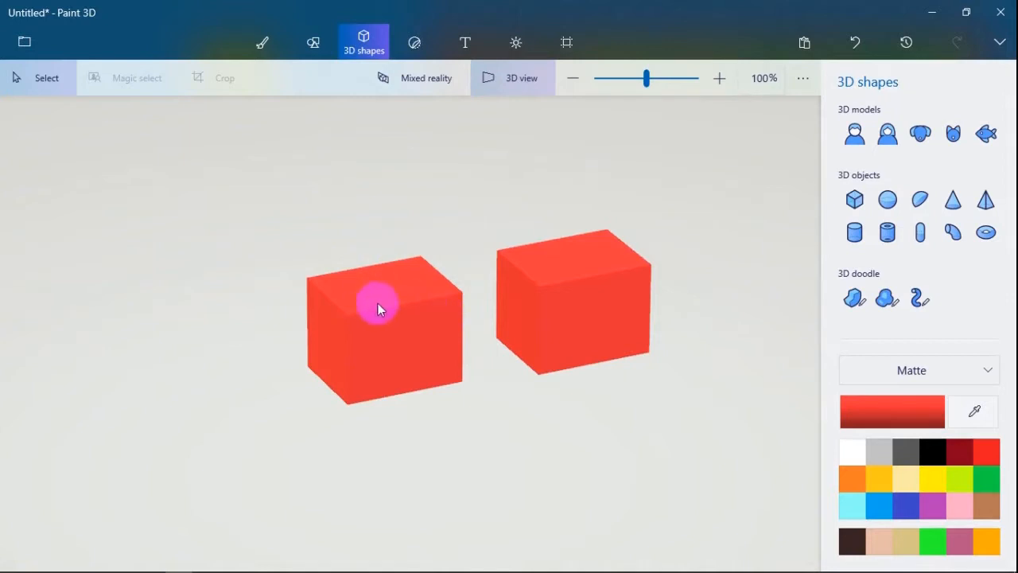
left_click(490, 82)
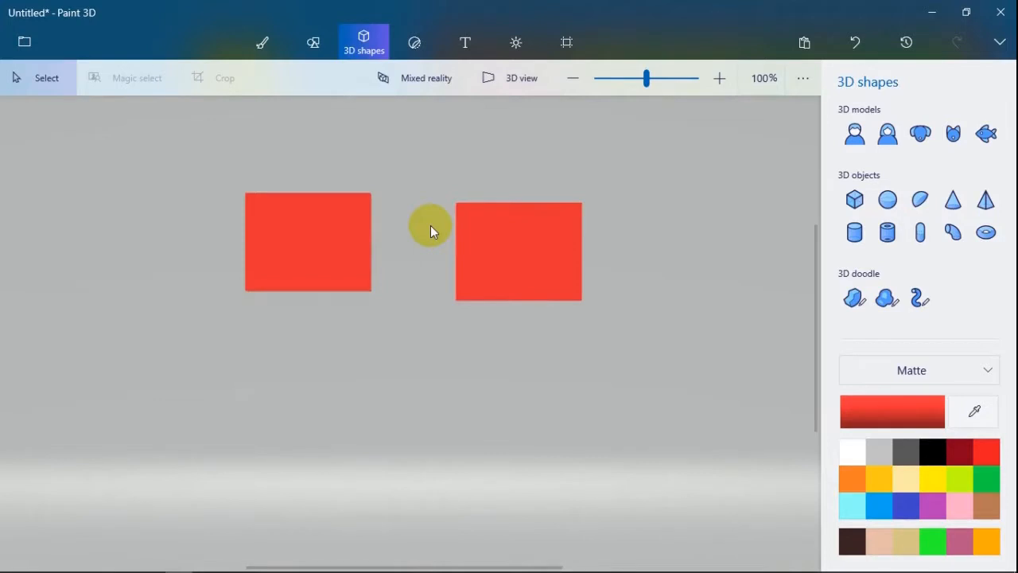
key("v")
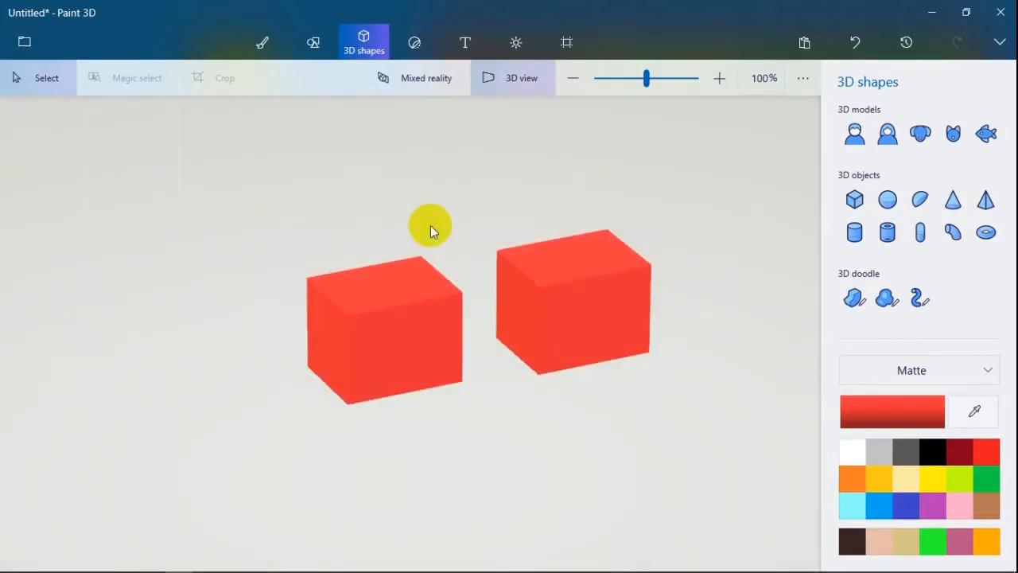
key("v")
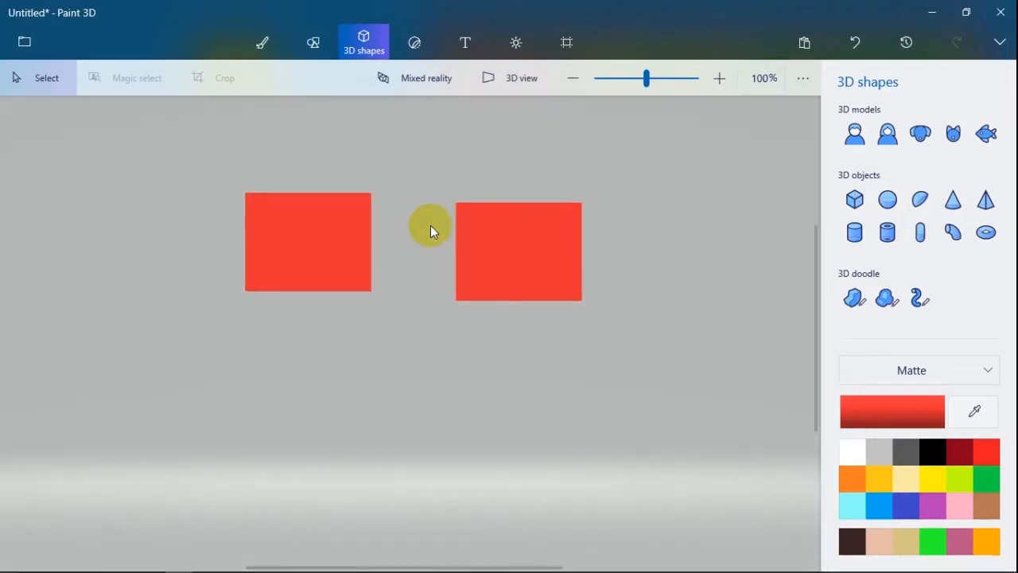
key("v")
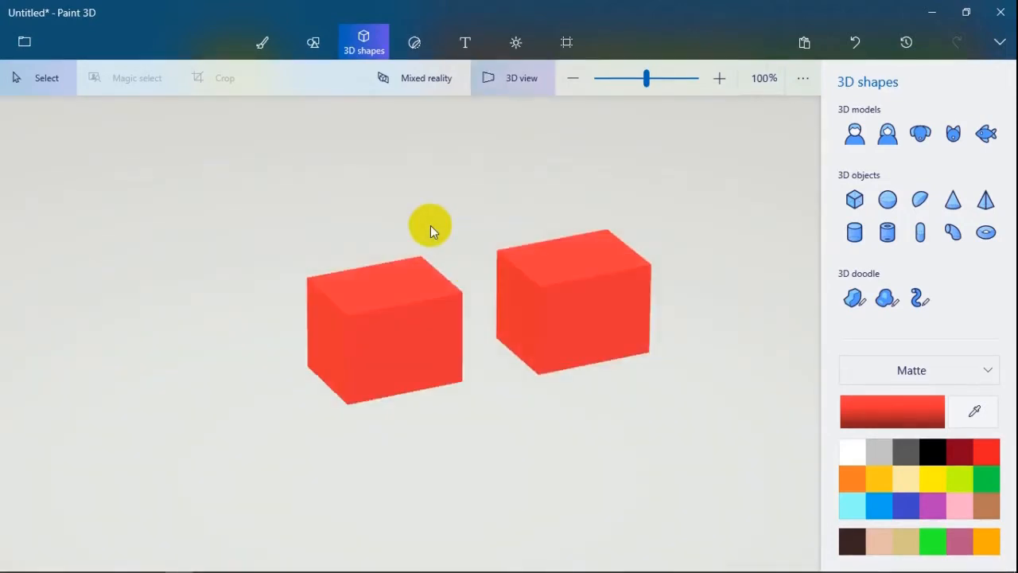
key("v")
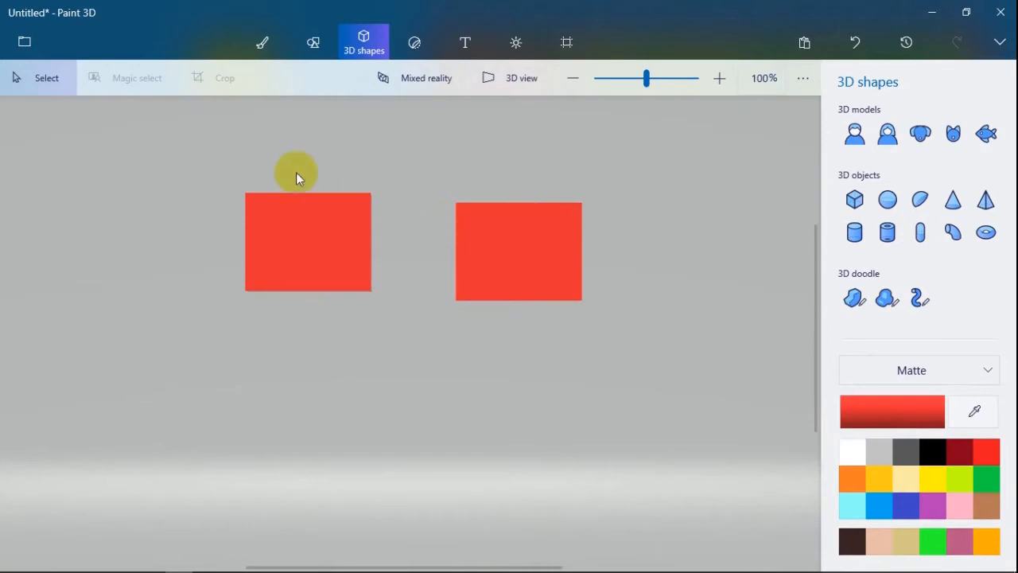
- Select both blocks with a selection box, move them slightly down and to the right, and clear the selection
left_click_drag(164, 166, 555, 300)
left_click(725, 385)
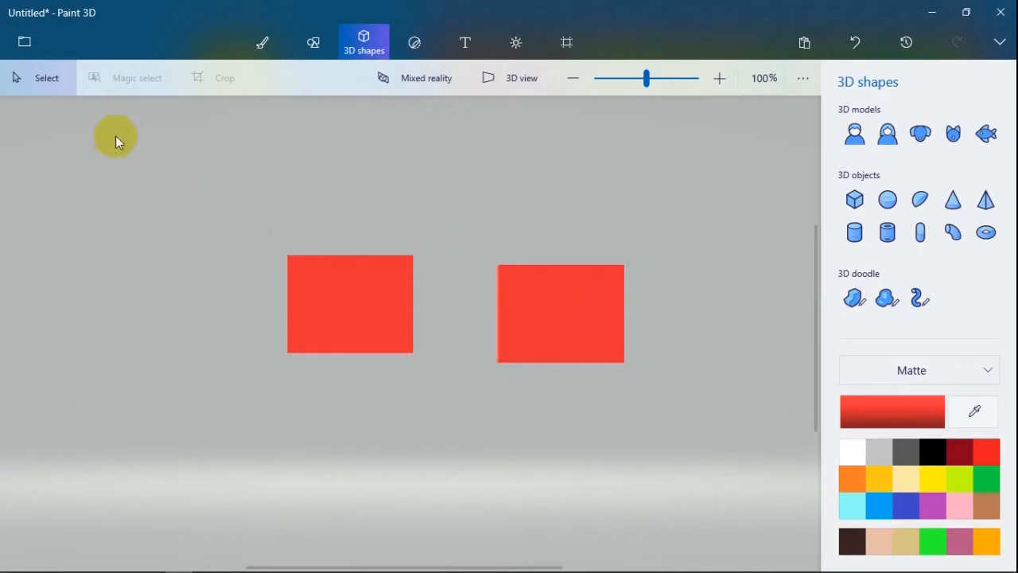
left_click_drag(131, 141, 754, 477)
left_click(732, 438)
- Select all objects and rotate both blocks slightly about the vertical axis, leaving nothing selected
key("ctrl+a")
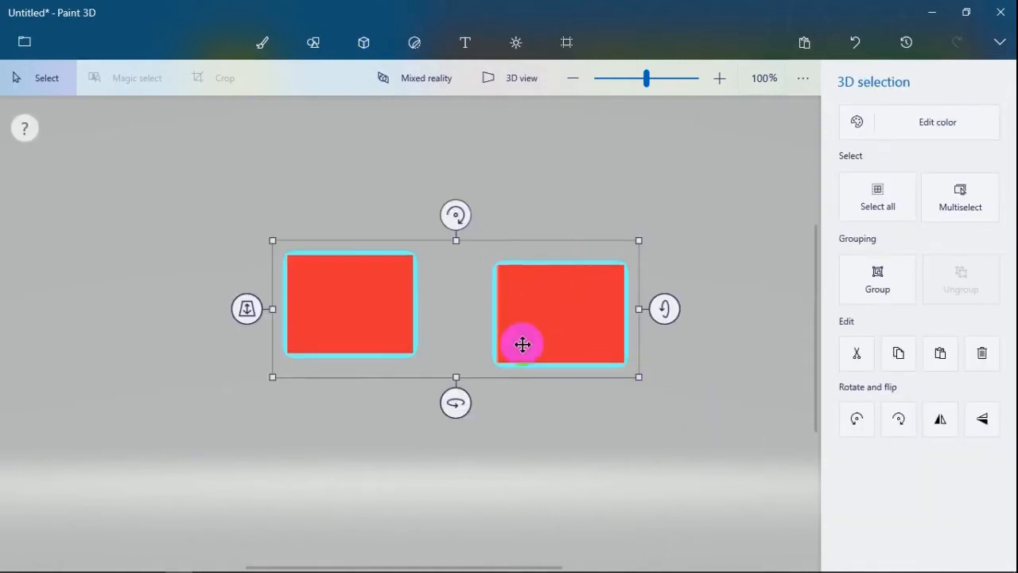
mouse_move(455, 403)
left_mouse_down()
mouse_move(495, 402)
mouse_move(440, 402)
left_mouse_up()
left_click(553, 435)
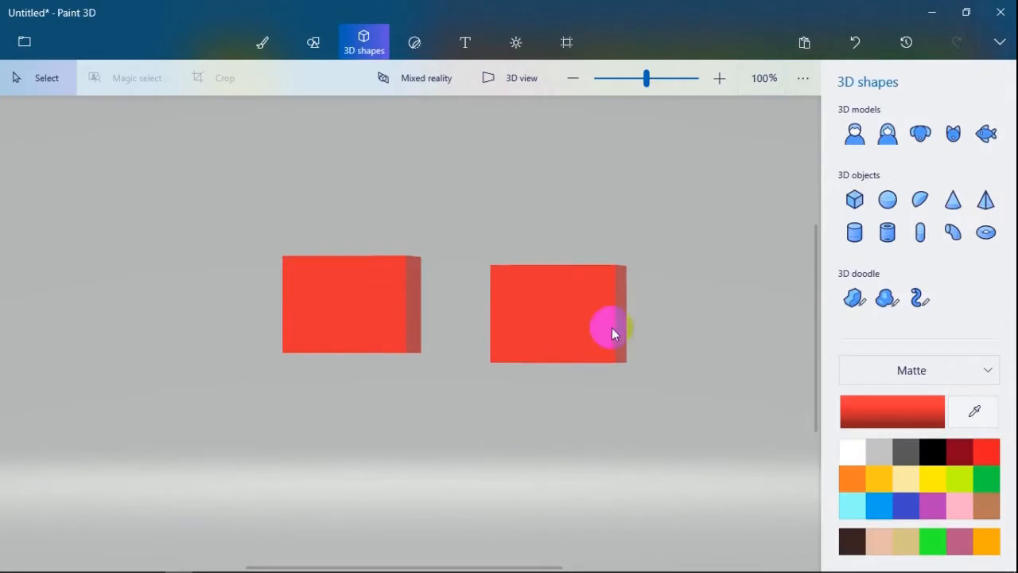
- Move the right-hand block to the upper left of the other block and clear the selection
left_click(584, 291)
left_click_drag(580, 291, 181, 207)
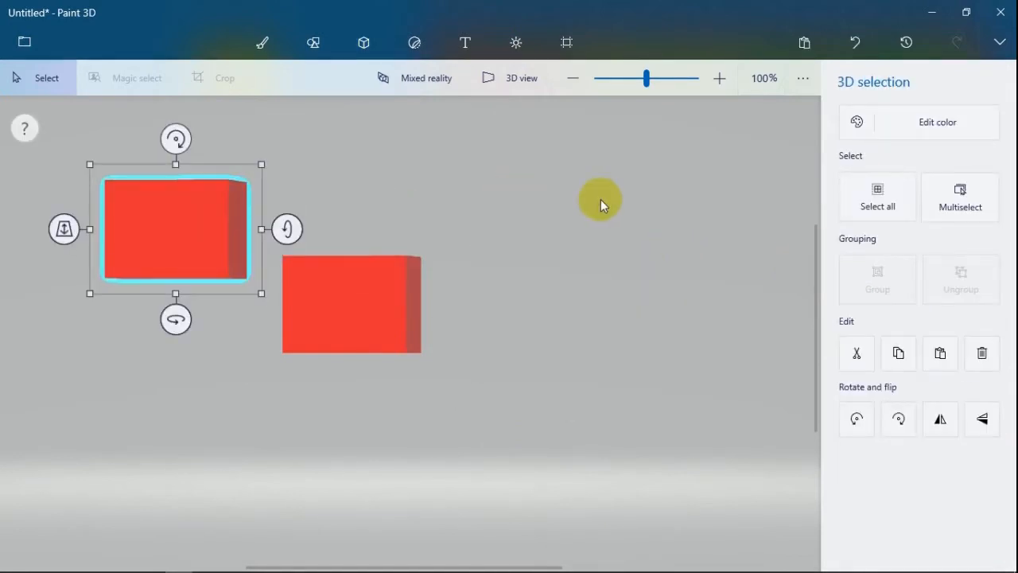
left_click(600, 199)
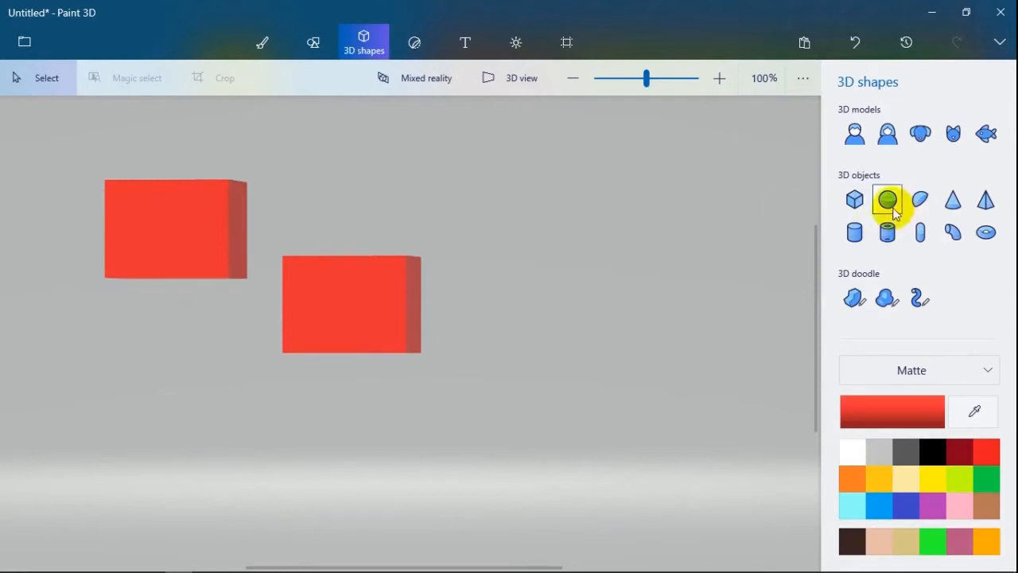
- Draw a very small red matte sphere in the upper right of the canvas and deselect it
left_click(891, 203)
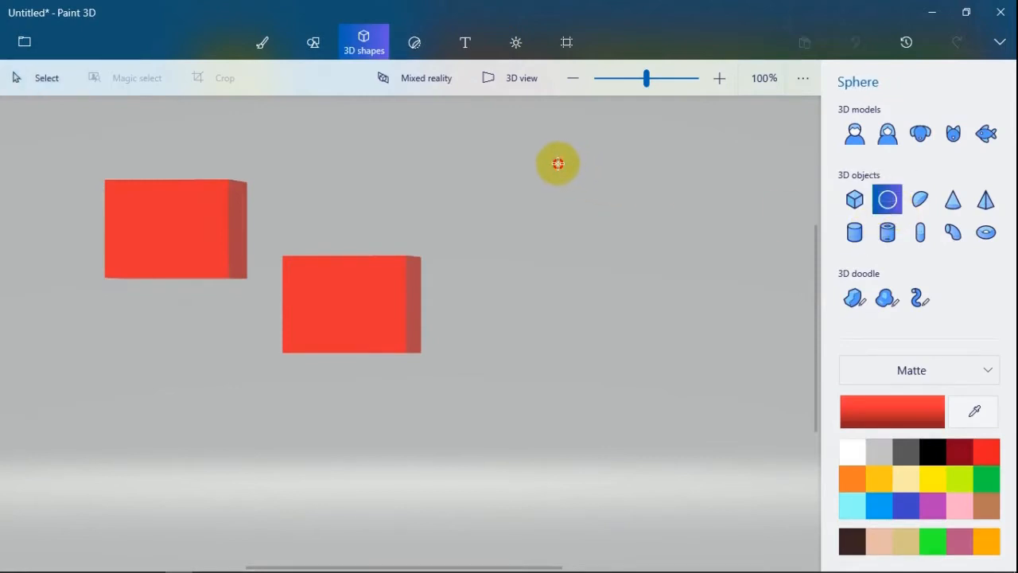
left_click_drag(558, 163, 582, 186)
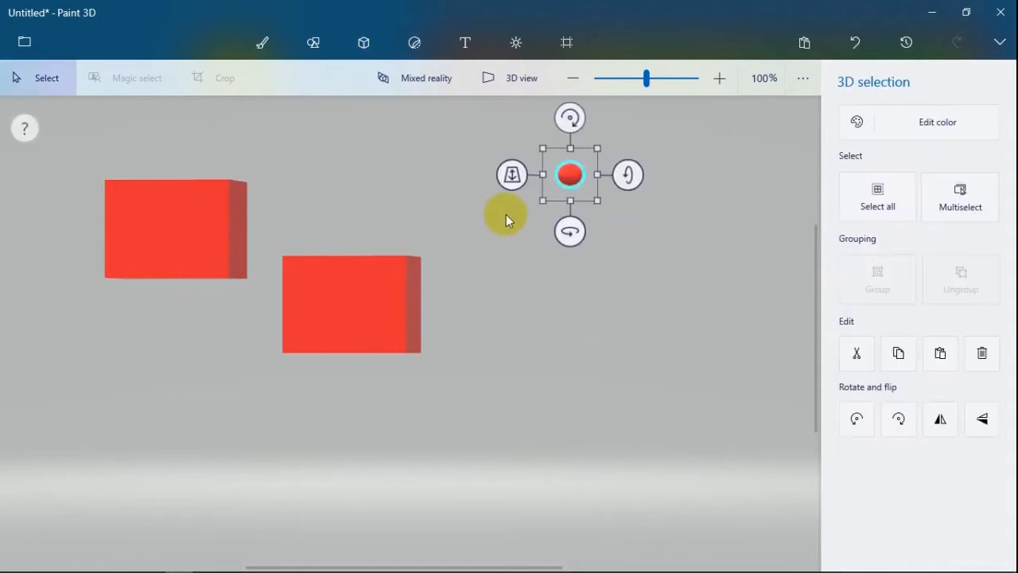
left_click(527, 269)
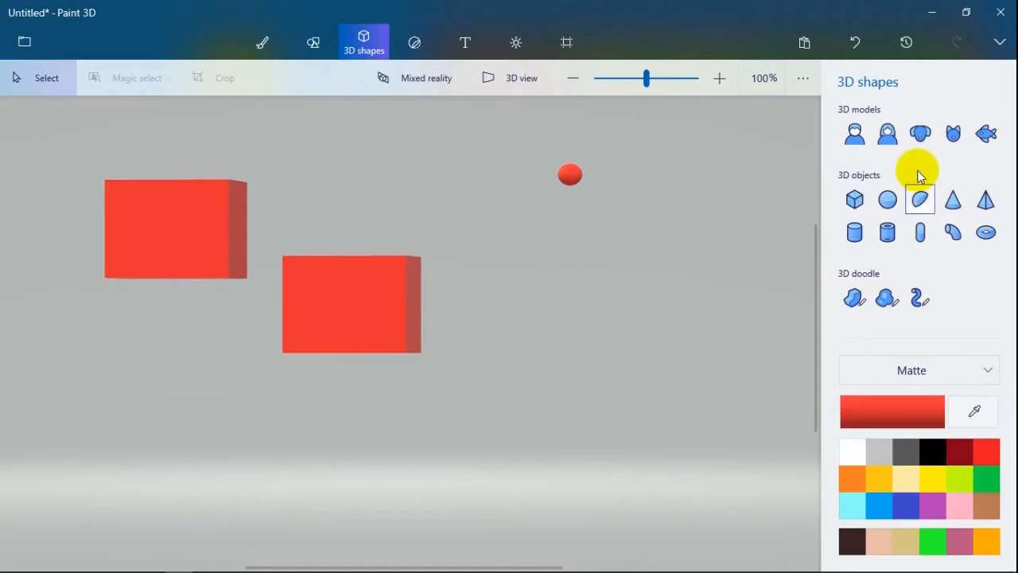
- Draw a large red matte sphere just below the small one and deselect it
left_click(887, 202)
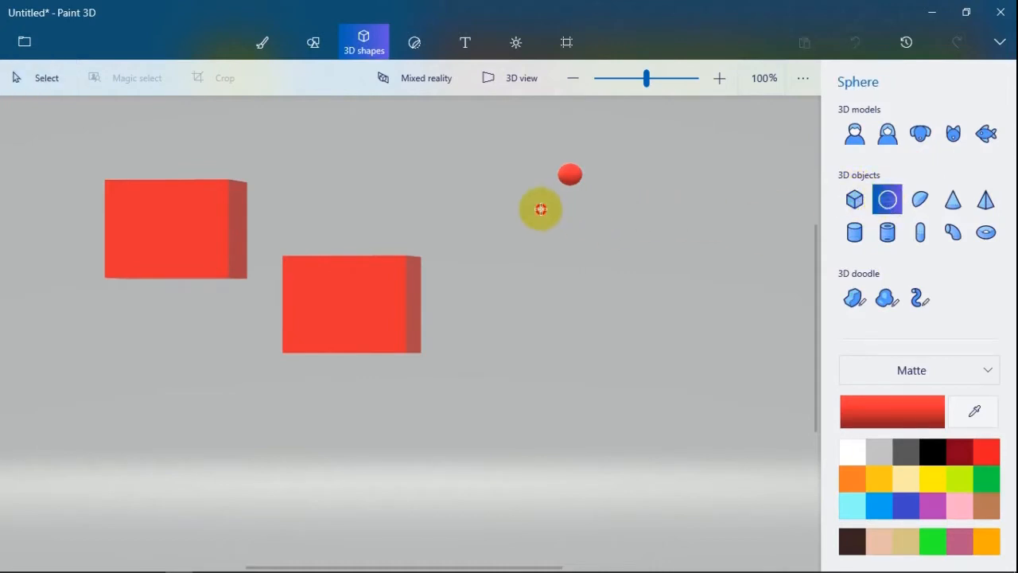
left_click_drag(544, 209, 705, 423)
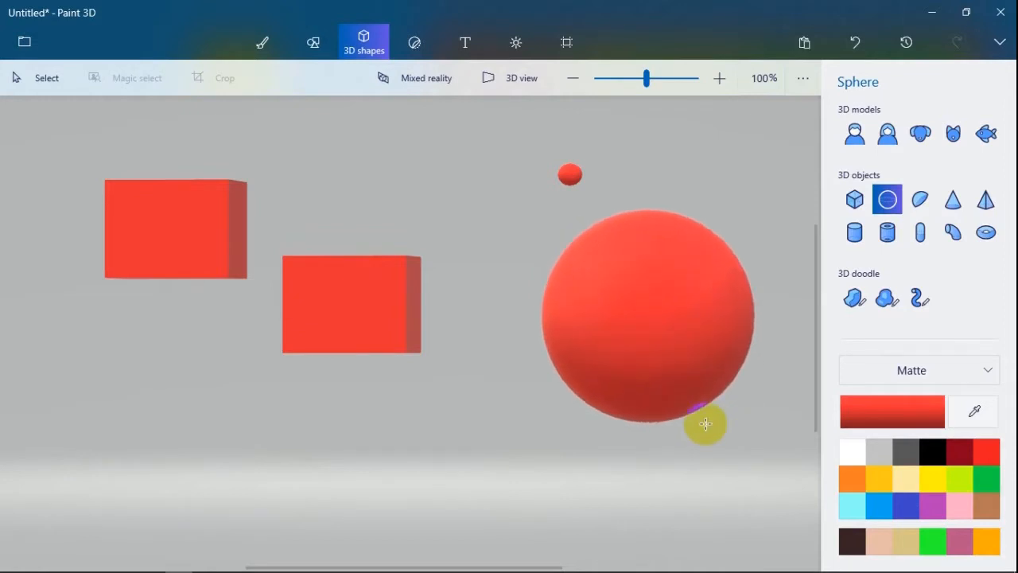
left_click(340, 293)
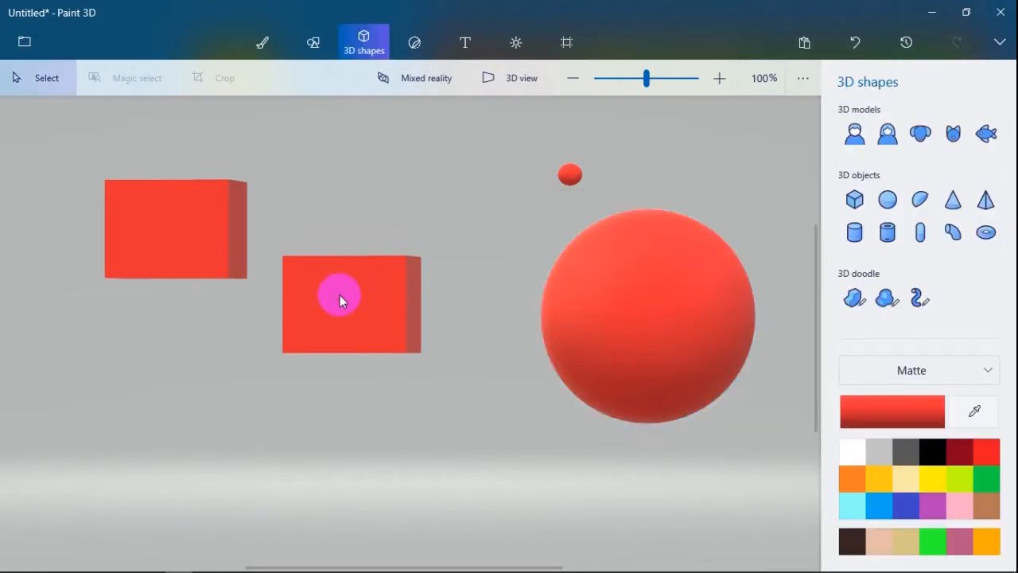
- Move the lower block up and right, level with the left-hand block, and select the left-hand block
left_click_drag(334, 291, 411, 228)
left_click(221, 265)
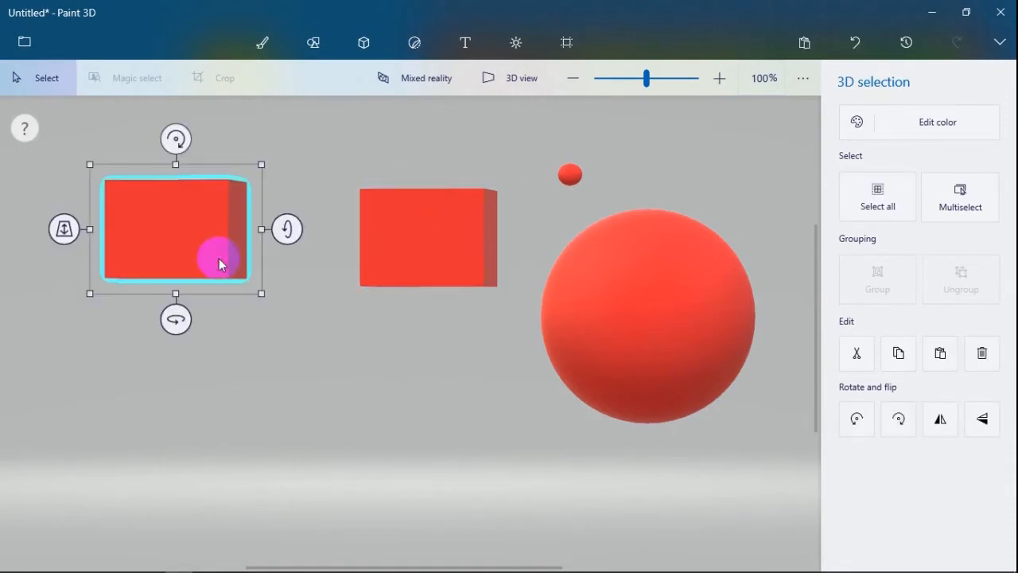
key("ctrl")
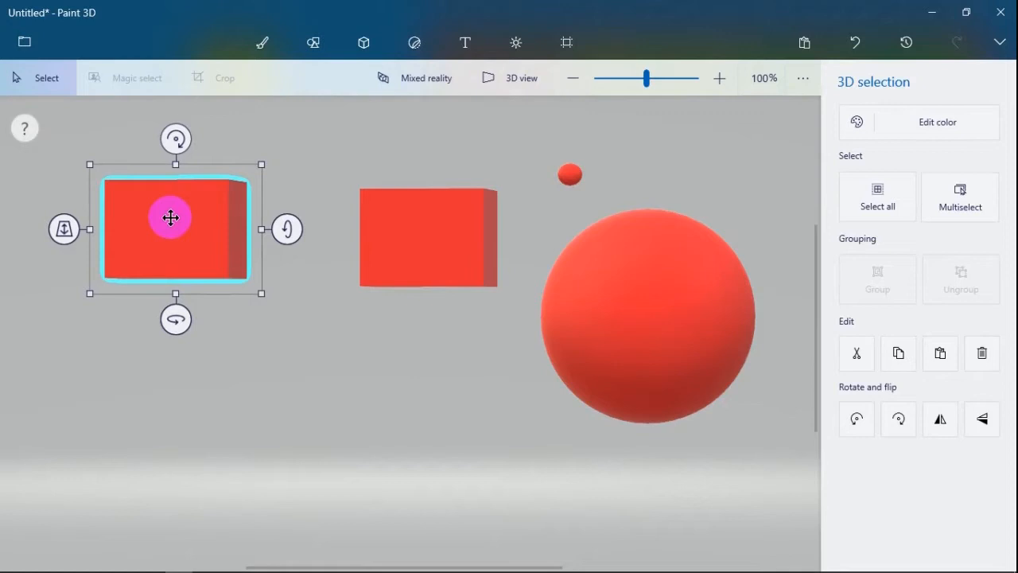
- Duplicate the left-hand block and move the copy over the other block so that it overlaps it
key("ctrl")
left_click_drag(170, 217, 291, 214, "ctrl")
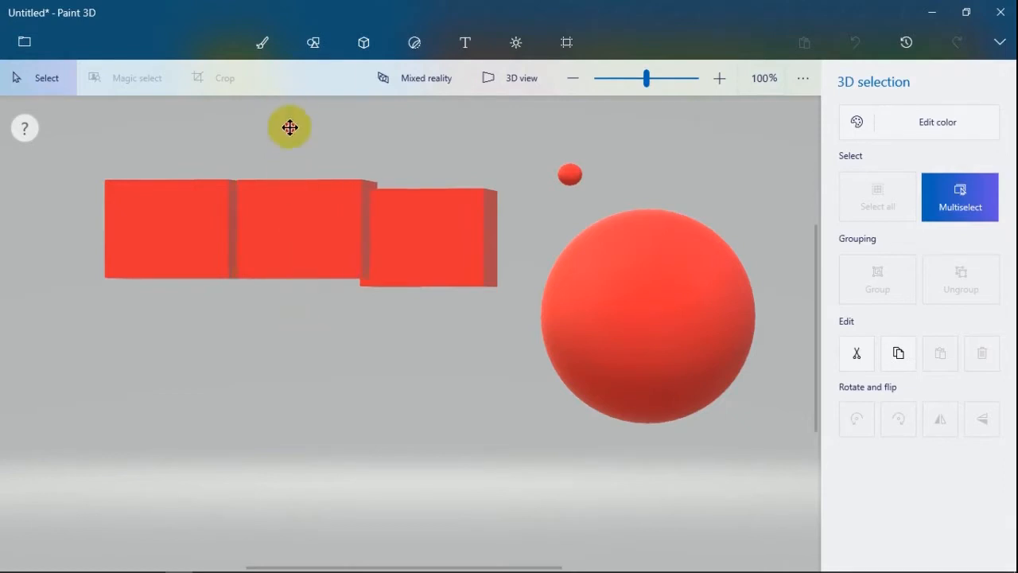
left_click_drag(273, 193, 409, 228)
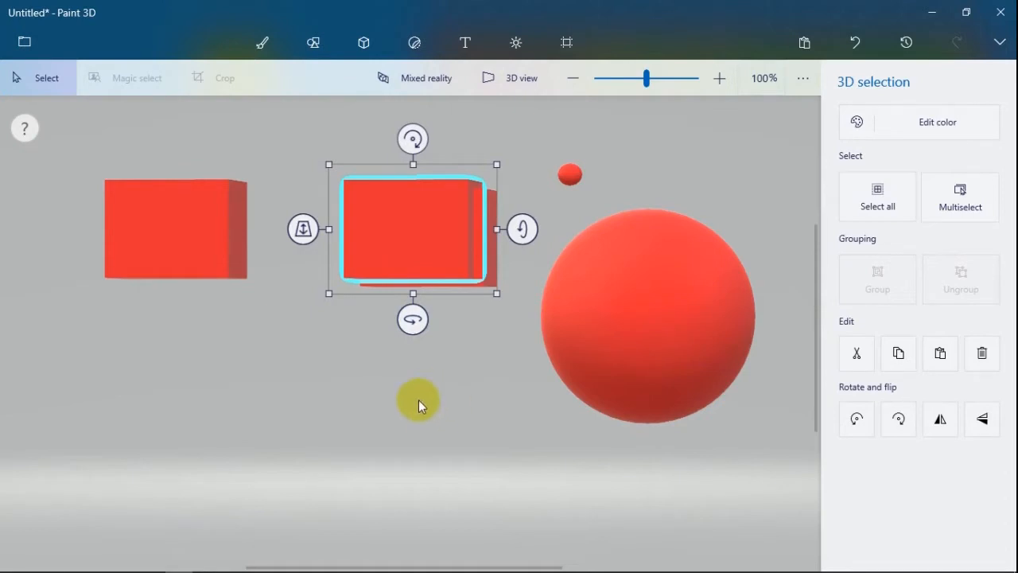
- Open the print settings, look through the available printers, and leave without printing
key("ctrl")
key("ctrl+p")
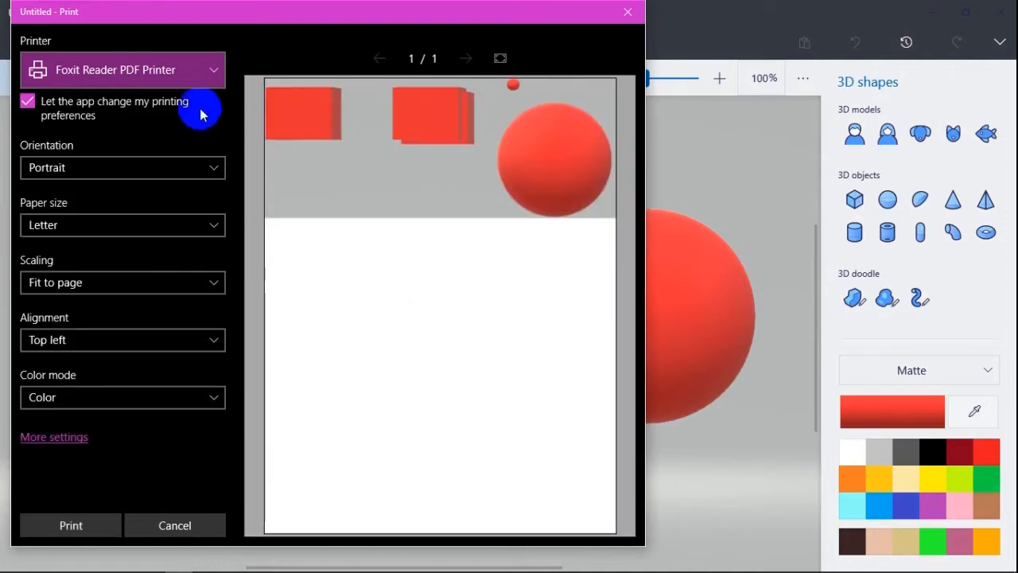
left_click(217, 71)
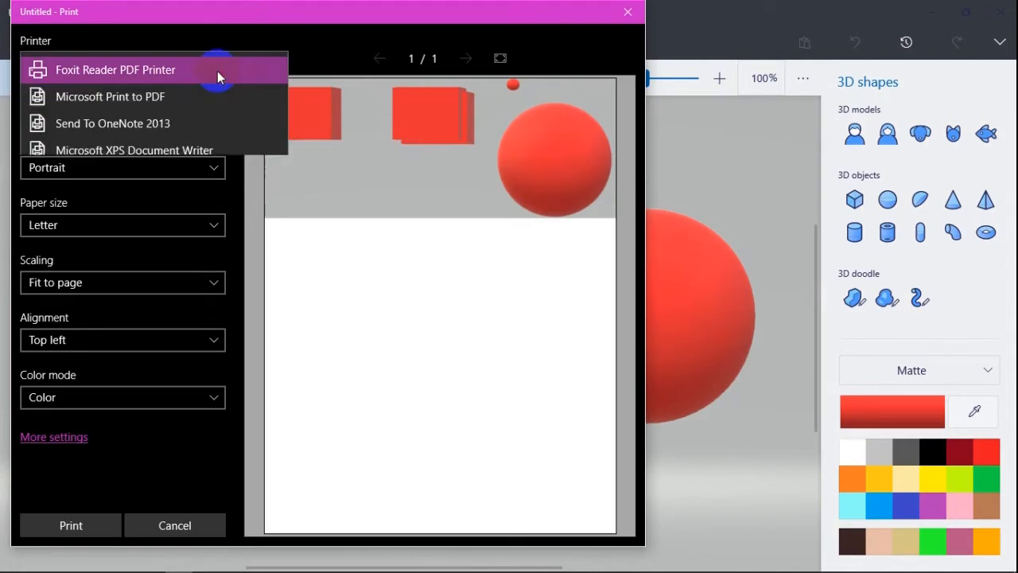
left_click(263, 245)
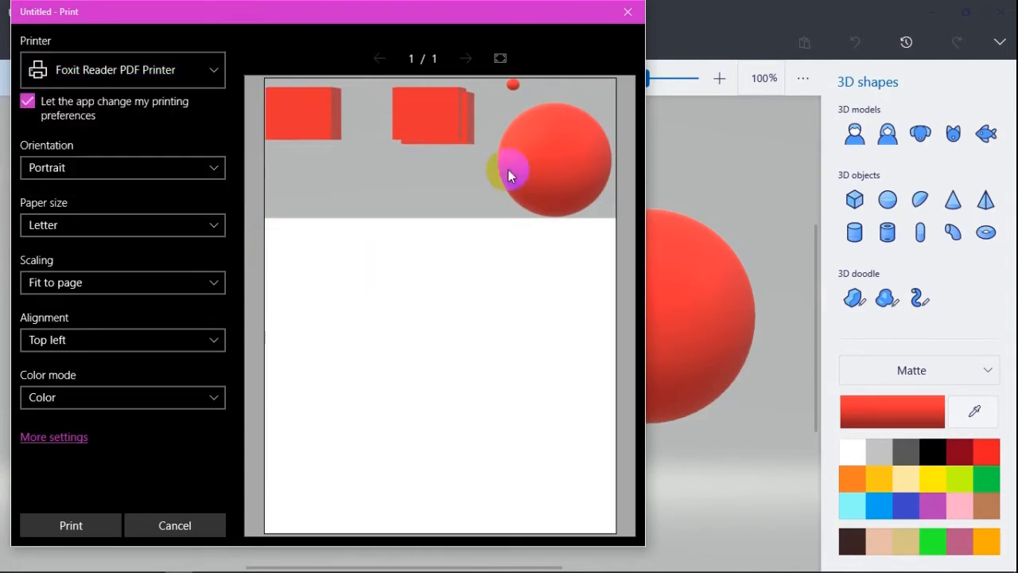
left_click(627, 11)
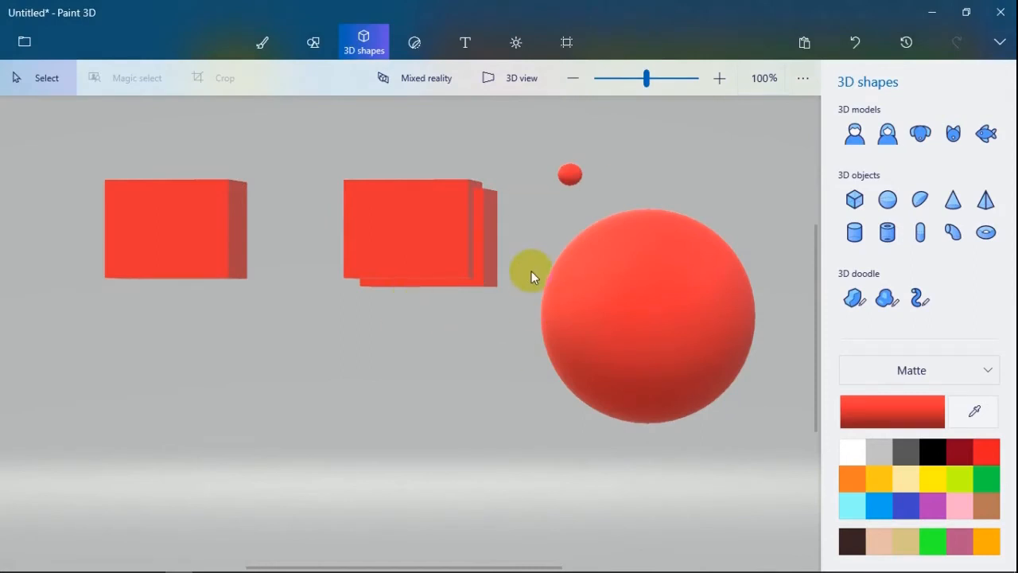
- Save the drawing as a Paint 3D project named "jsjbkaj"
key("ctrl+shift+s")
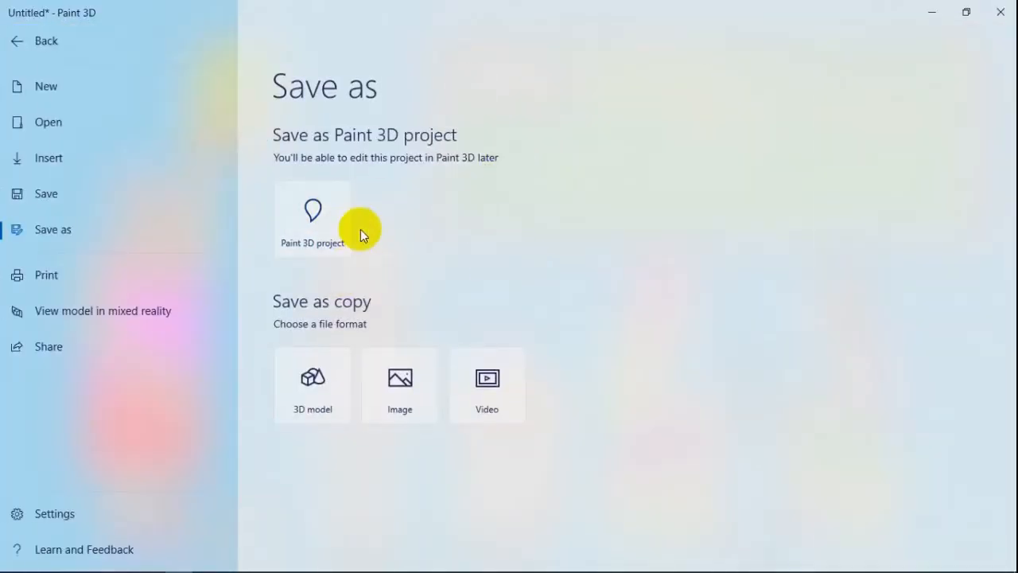
left_click(304, 247)
type("jsjbkaj")
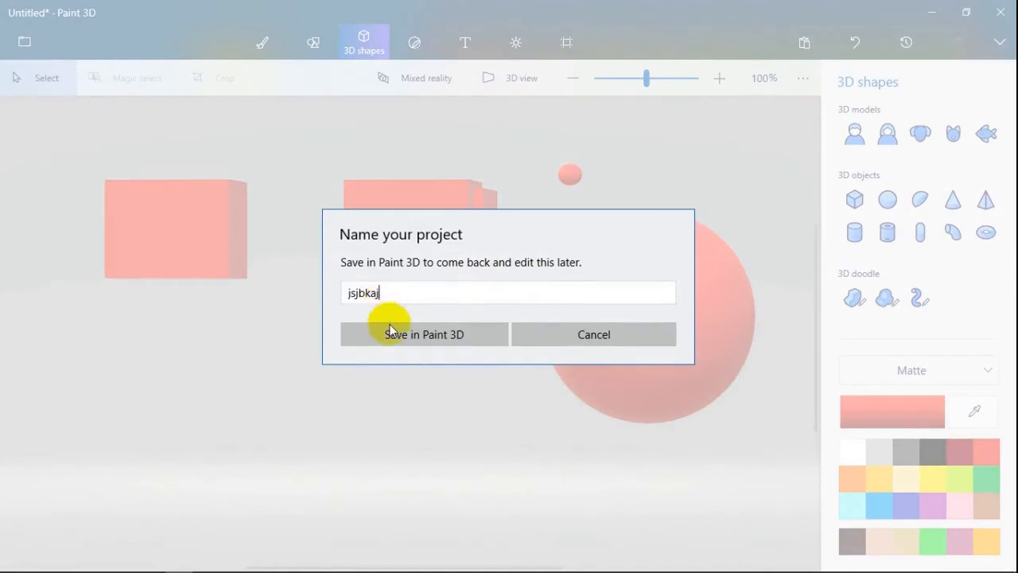
left_click(390, 335)
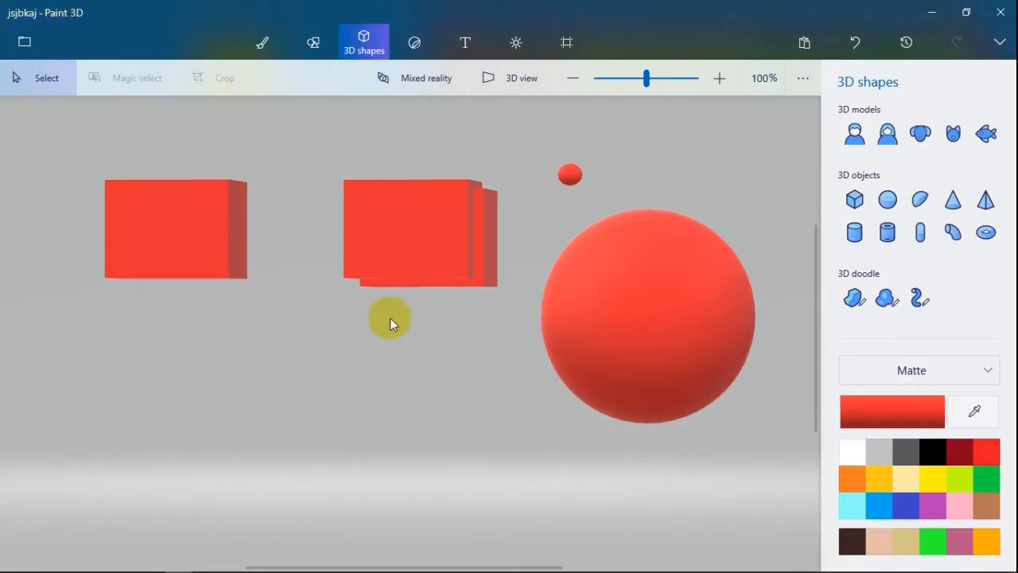
- Duplicate the large sphere and place the copy below and between the blocks, overlapping the right-hand pair
left_click(614, 341)
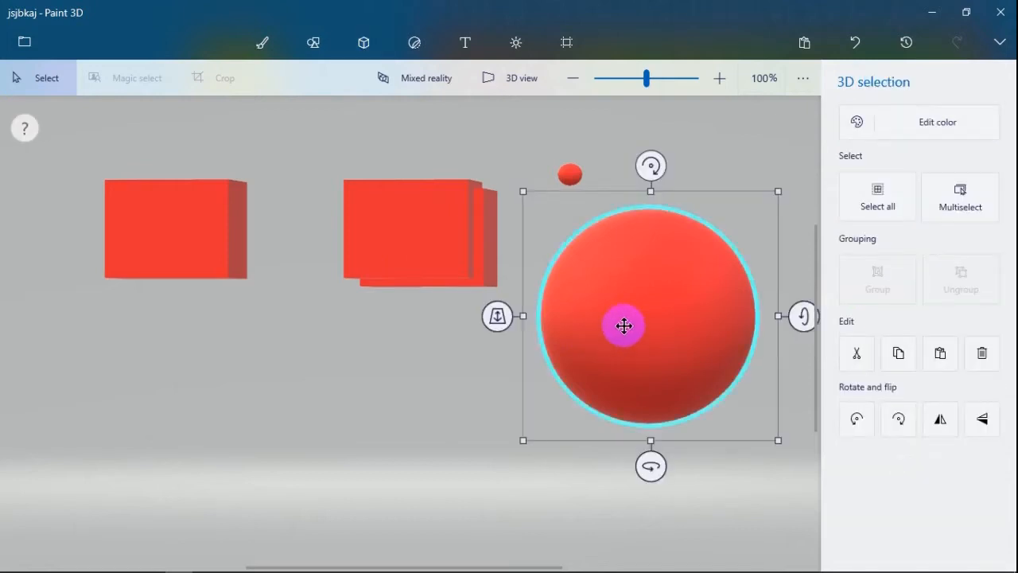
key("ctrl")
key("ctrl")
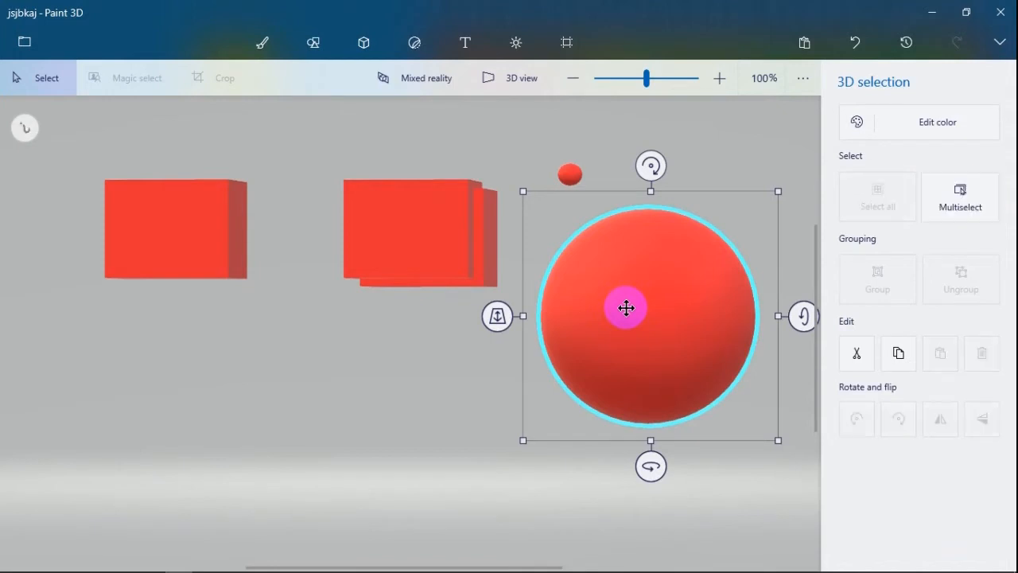
left_click_drag(626, 308, 342, 328, "ctrl")
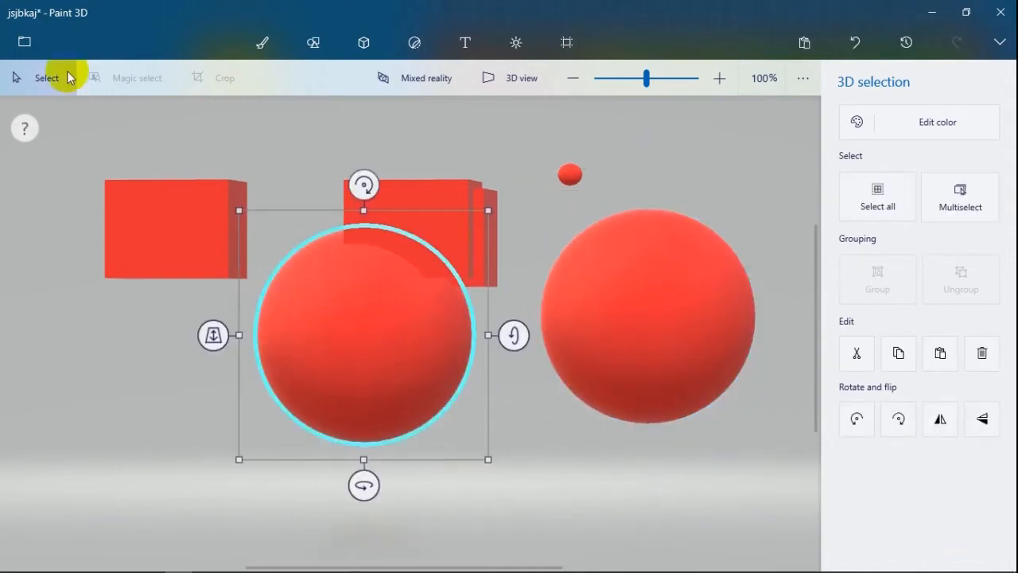
- Deselect the sphere copy and save the changes to the existing project
left_click(24, 41)
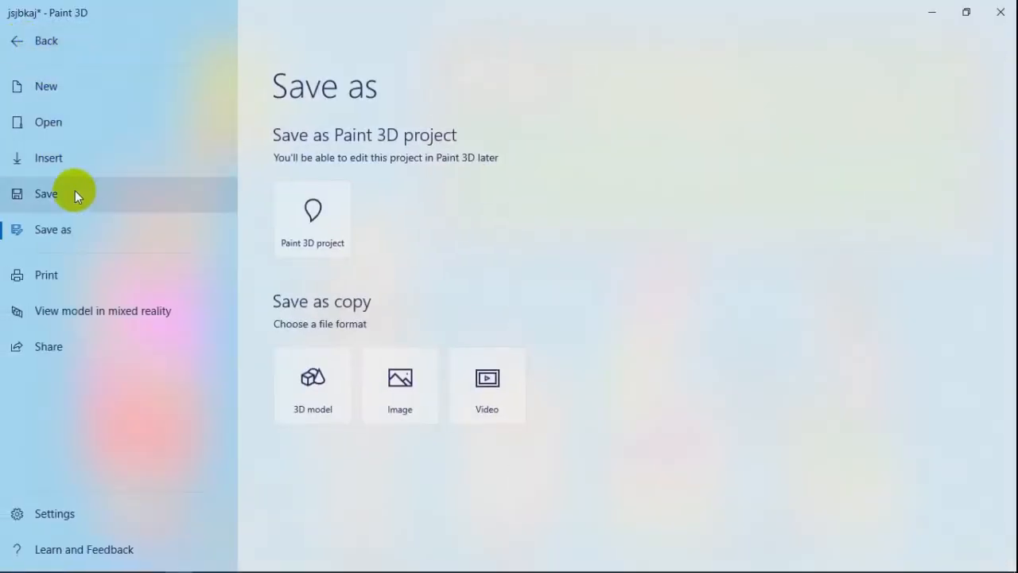
left_click(38, 41)
left_click(564, 228)
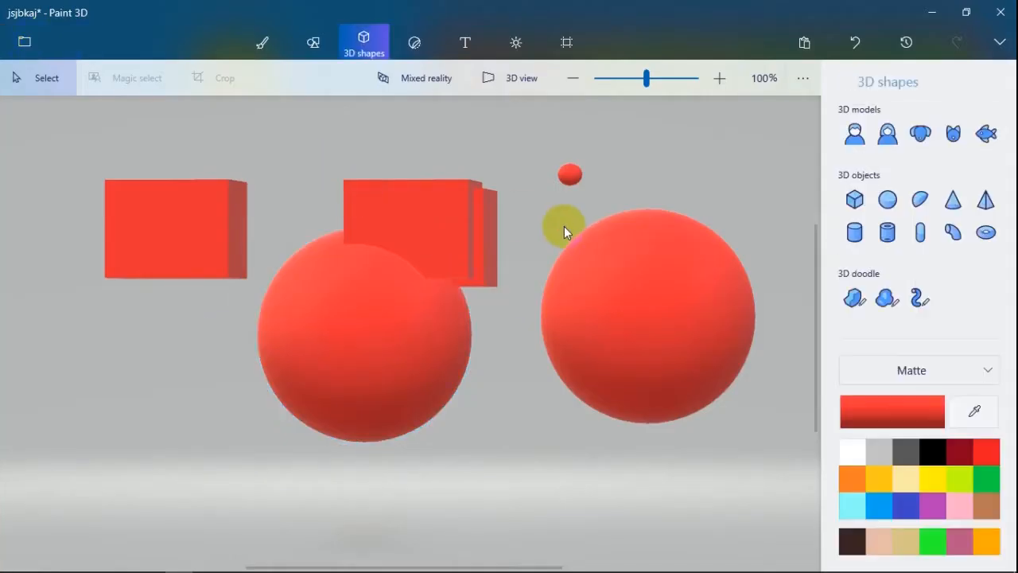
key("ctrl+s")
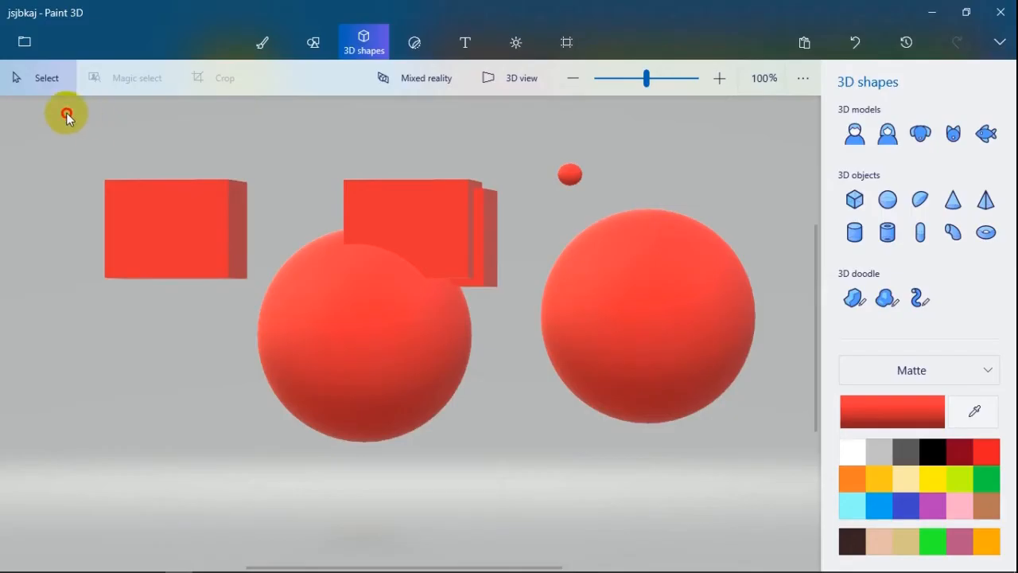
- Delete all the blocks and spheres from the canvas
left_click_drag(67, 113, 785, 506)
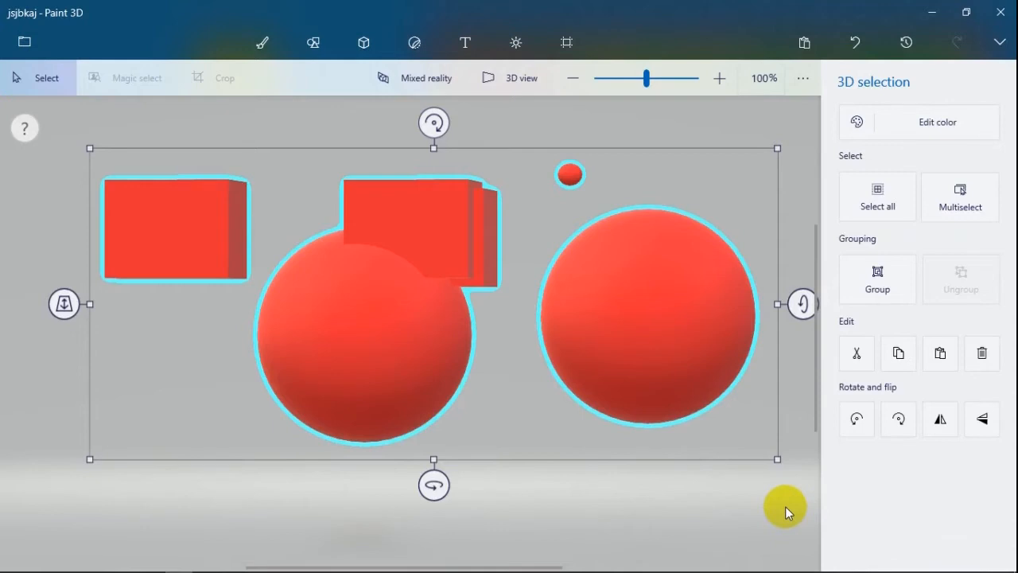
key("Delete")
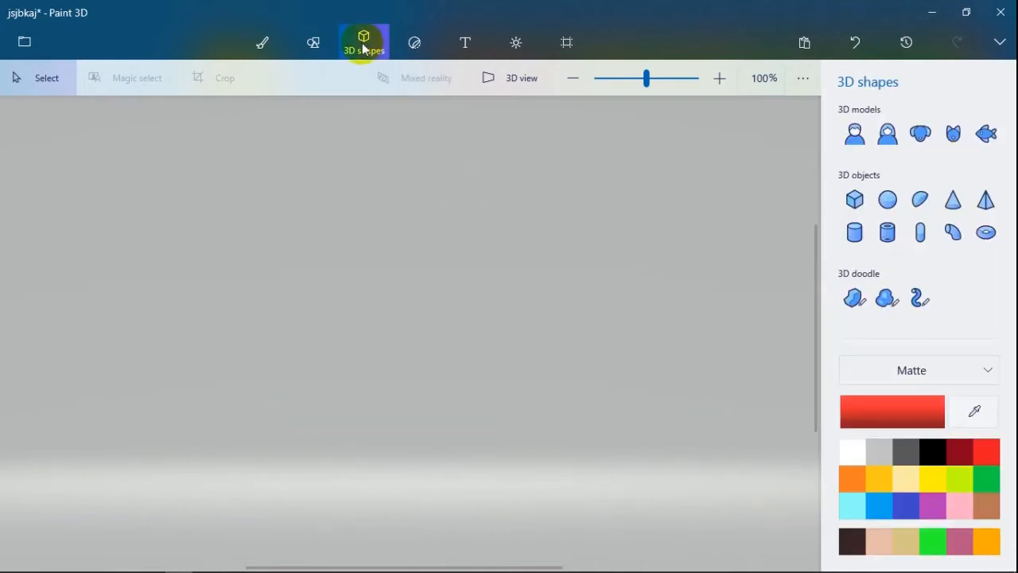
- Draw a small red matte curved cylinder left of the canvas centre and deselect it
left_click(954, 233)
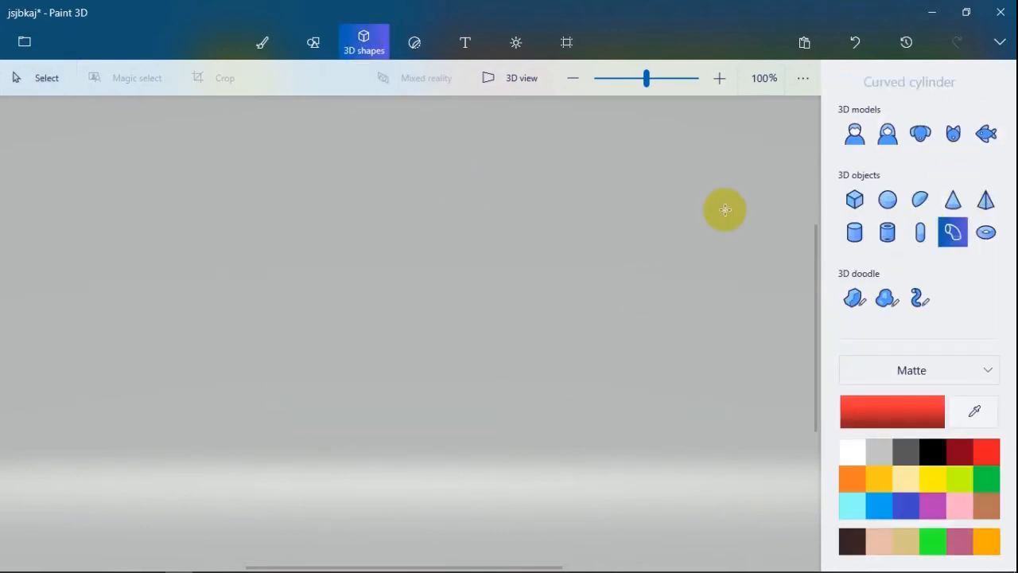
left_click_drag(334, 278, 354, 294)
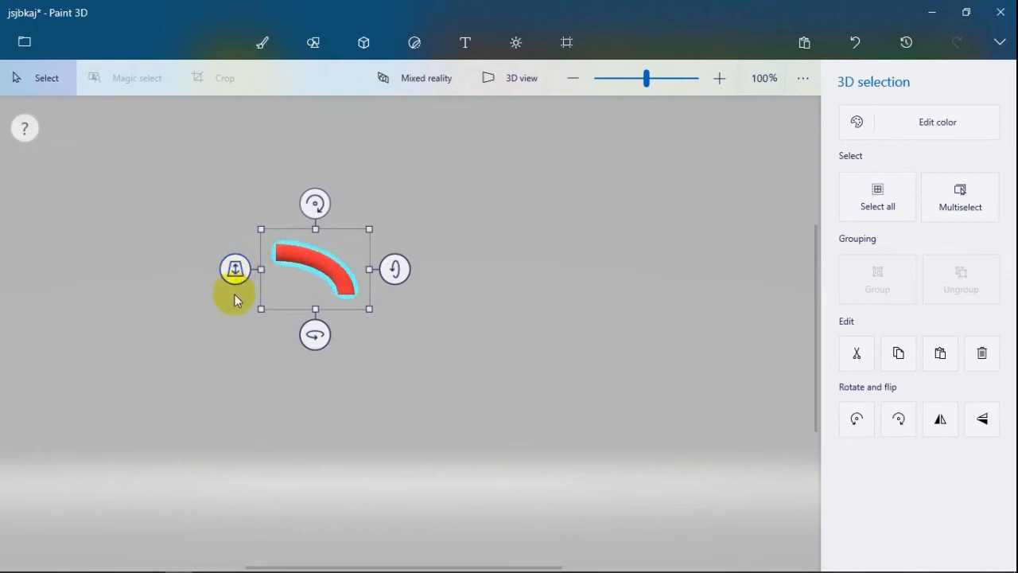
left_click(463, 308)
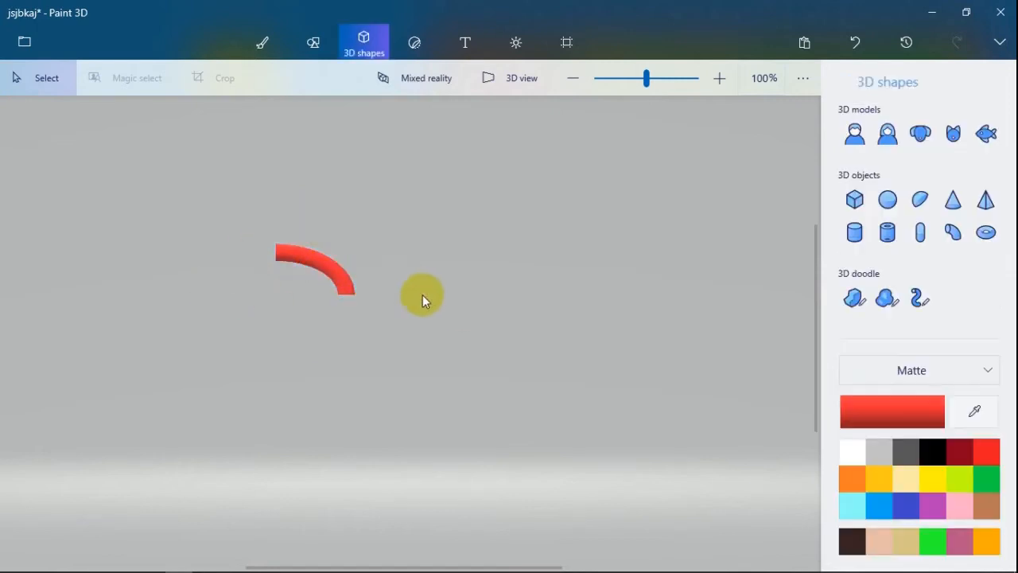
- Copy and paste the curved cylinder in place, and flip the copy horizontally
left_click(320, 266)
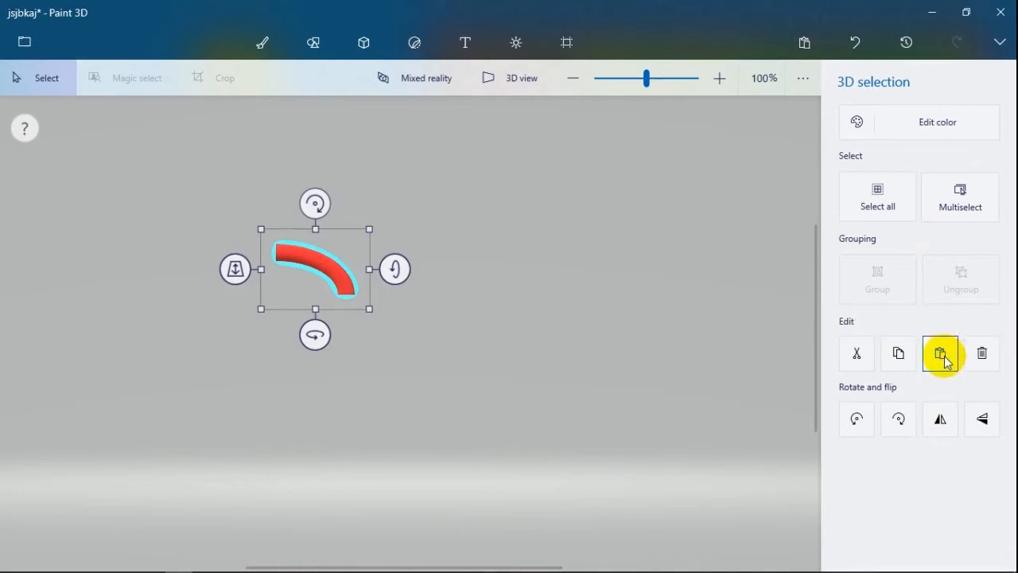
left_click(899, 354)
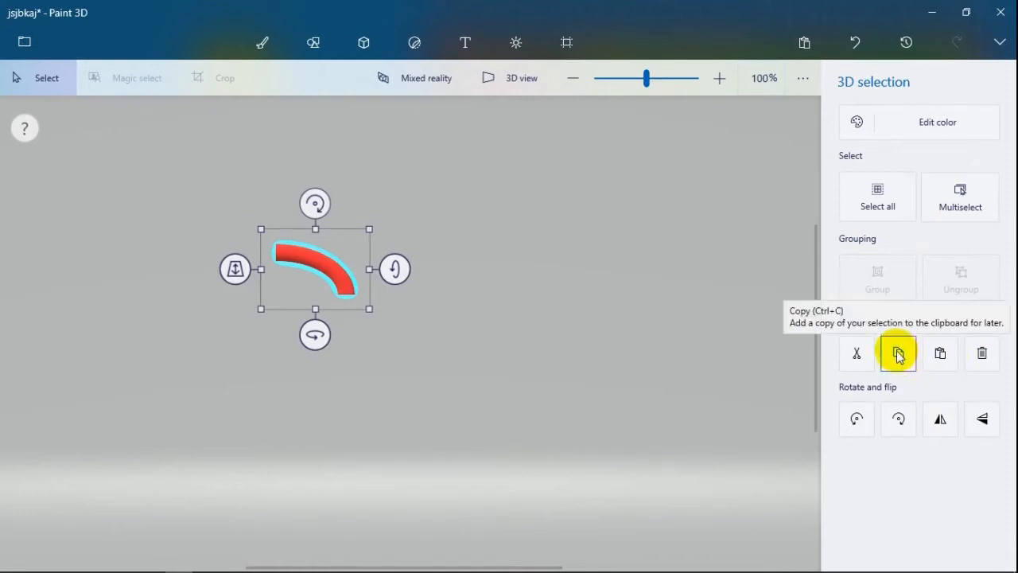
left_click(943, 360)
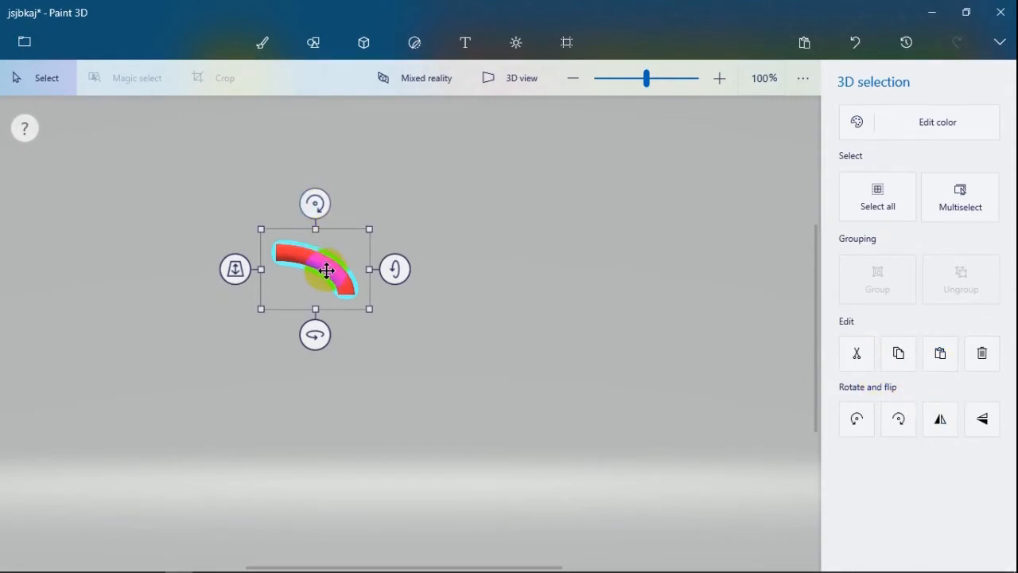
left_click(941, 420)
left_click(952, 416)
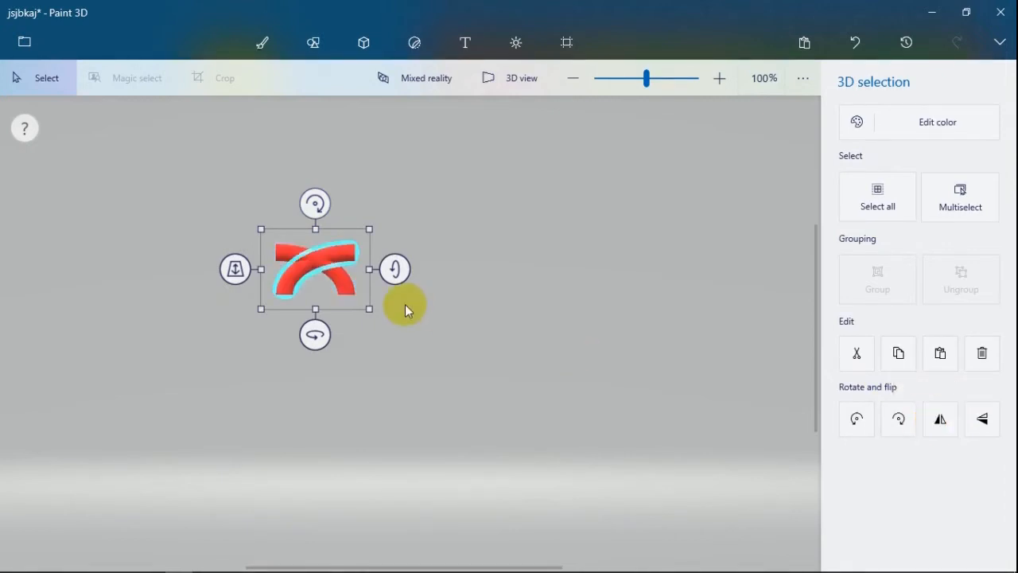
- Move the flipped copy left until the two curved cylinders meet as a symmetrical arch, and deselect it
left_click(286, 267, "ctrl")
left_click_drag(283, 267, 227, 283)
left_click(137, 188)
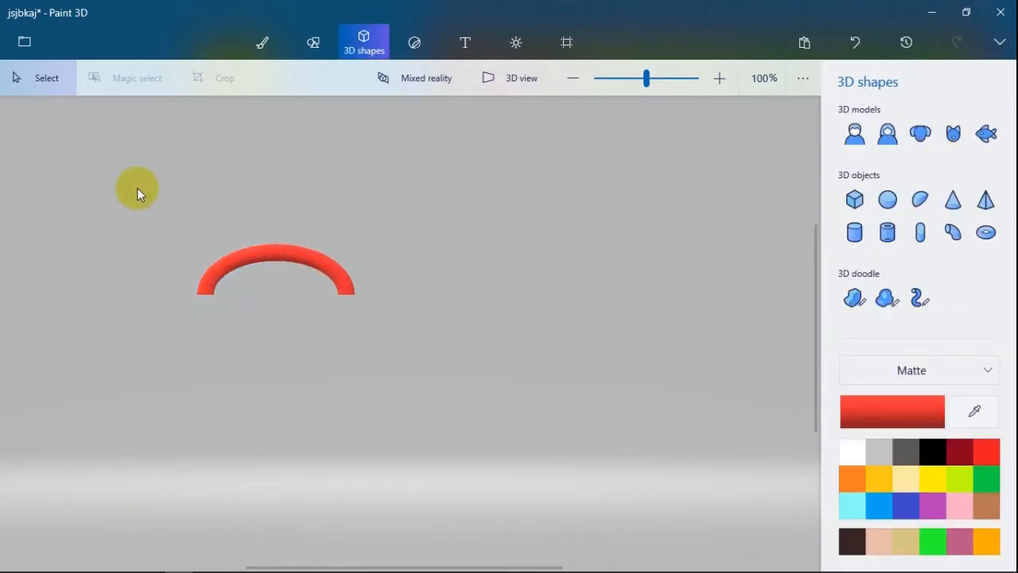
- Group the two curved cylinders into one arch and reselect the group
key("ctrl+a")
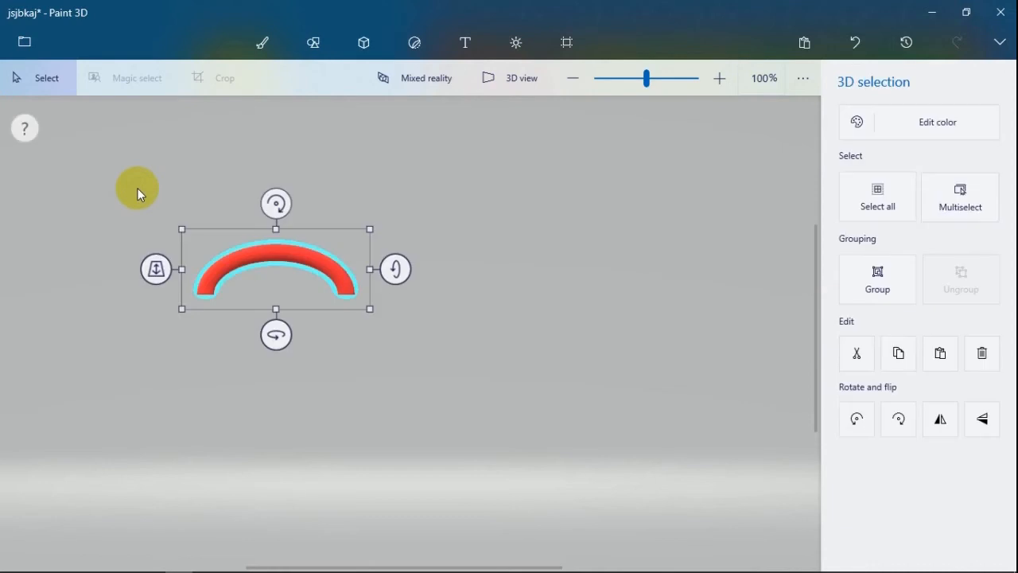
key("ctrl+g")
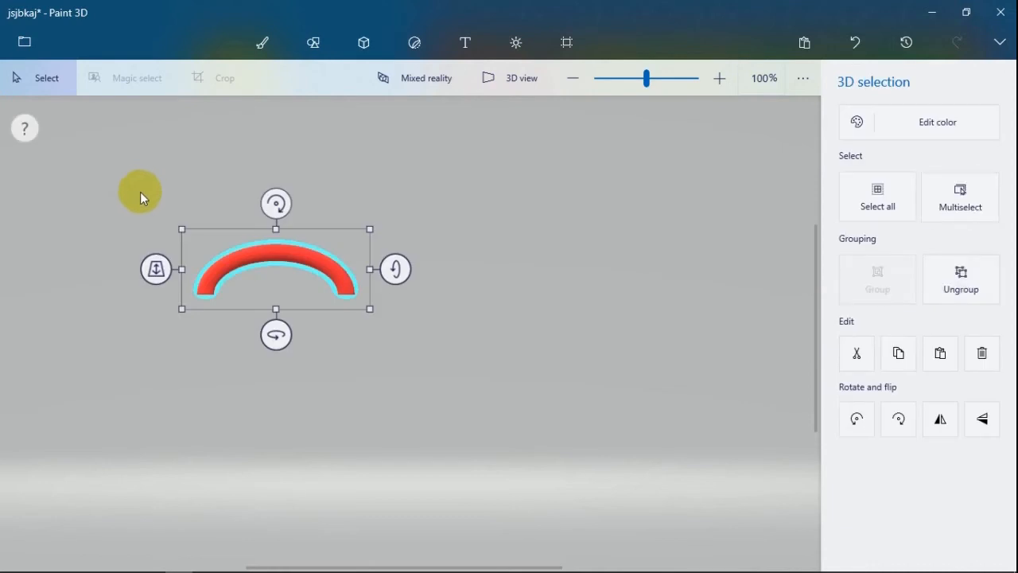
left_click(465, 320)
left_click(329, 268)
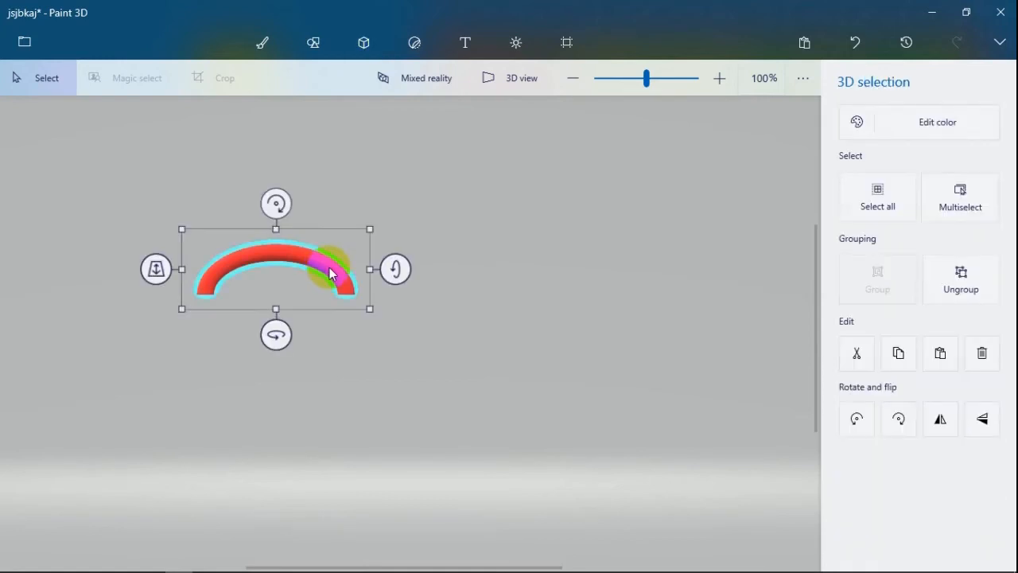
- Turn the grouped arch upside down about its horizontal axis and make it slightly narrower
left_click_drag(394, 267, 405, 306)
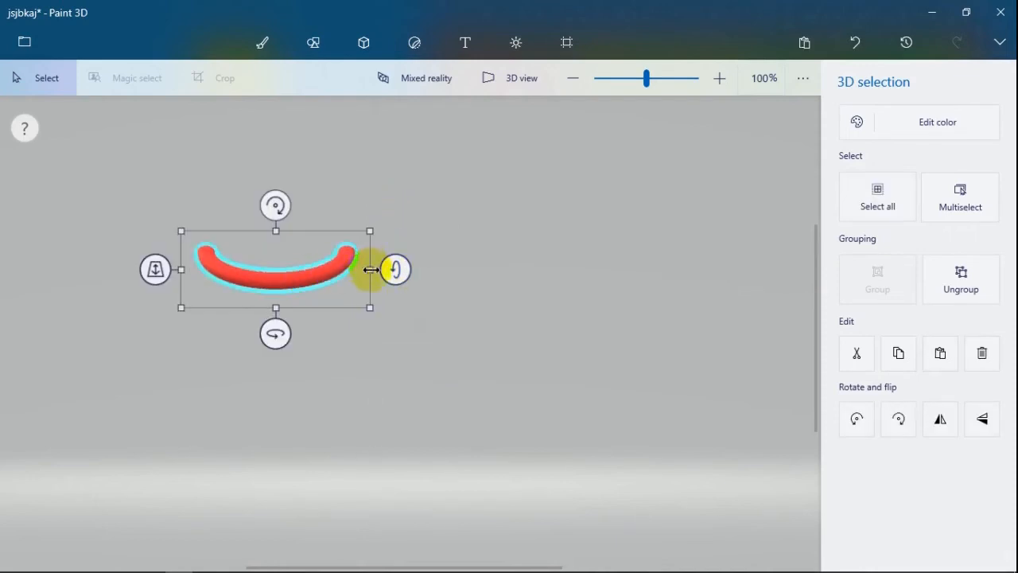
mouse_move(370, 270)
left_mouse_down()
mouse_move(294, 257)
mouse_move(522, 275)
mouse_move(366, 286)
left_mouse_up()
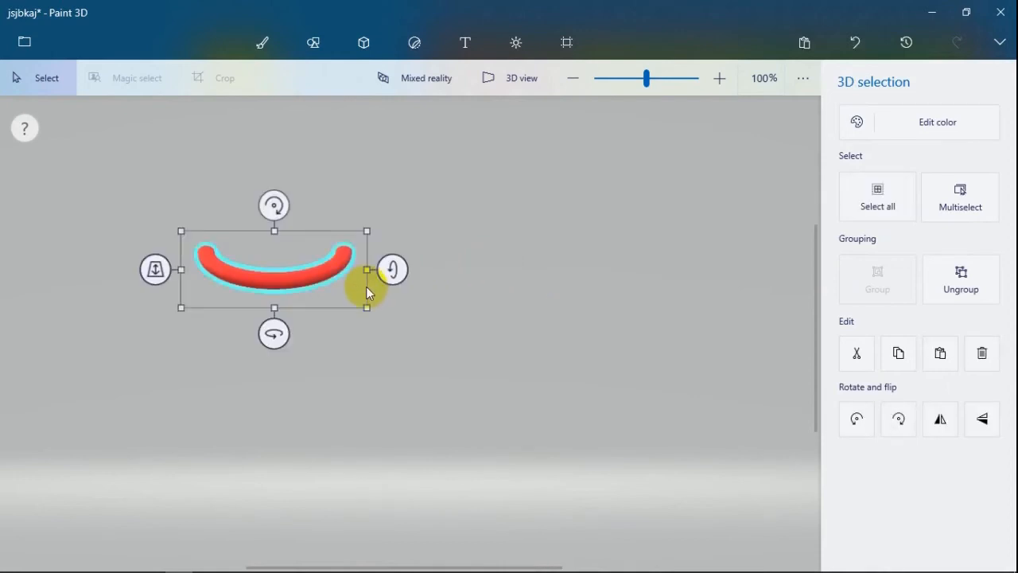
- Rotate the grouped arch left by three quarter turns and back right by three quarter turns
left_click(857, 418)
left_click(863, 419)
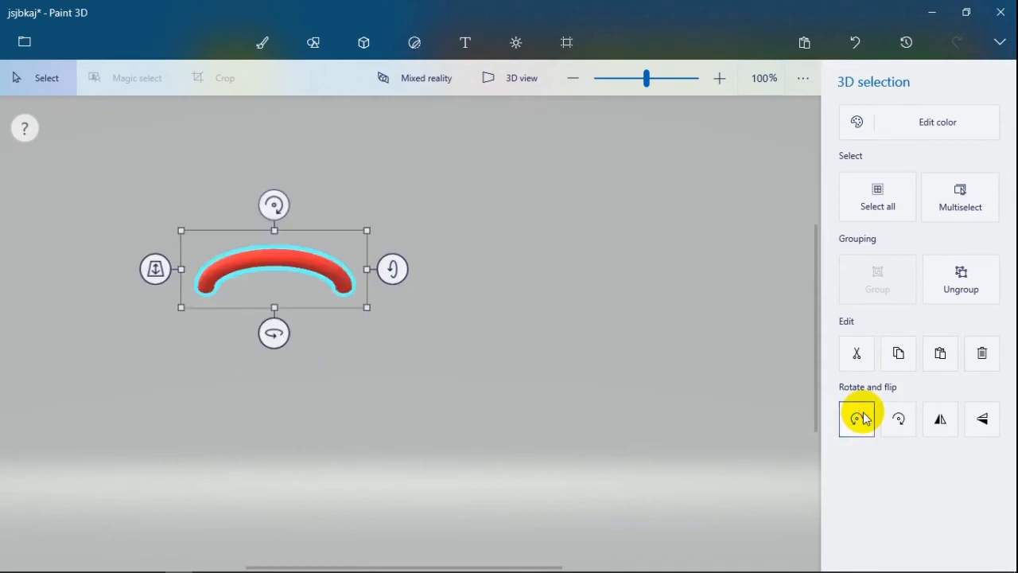
left_click(863, 418)
left_click(905, 423)
left_click(905, 423)
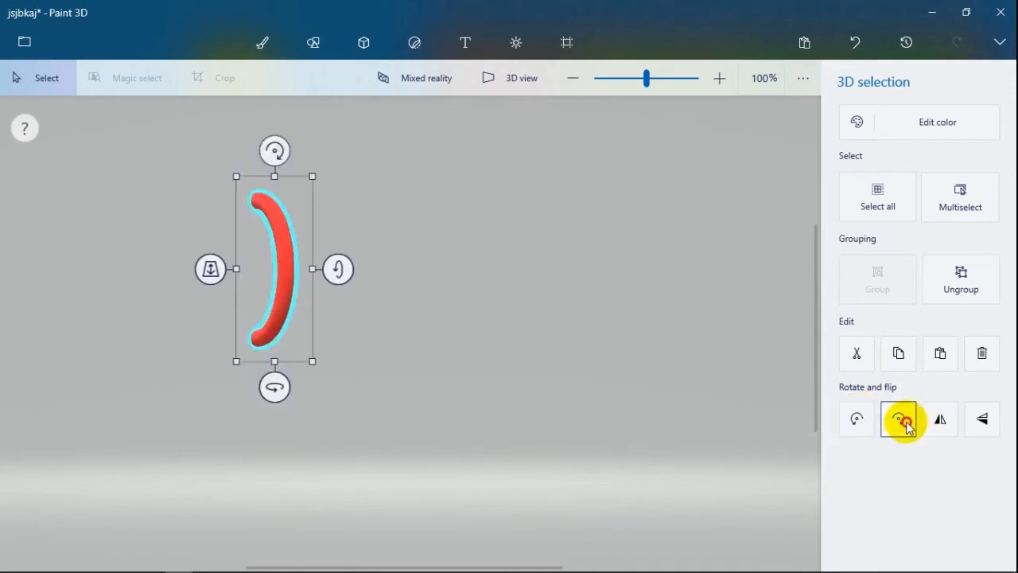
left_click(905, 423)
- Recolor the grouped arch in matte lime green and deselect it
left_click(911, 113)
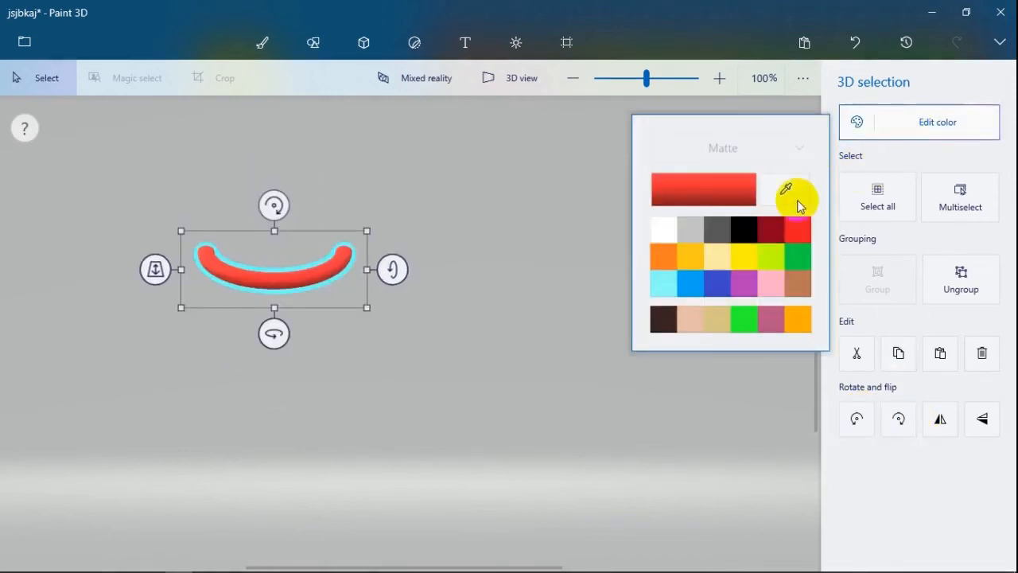
left_click(773, 230)
left_click(769, 261)
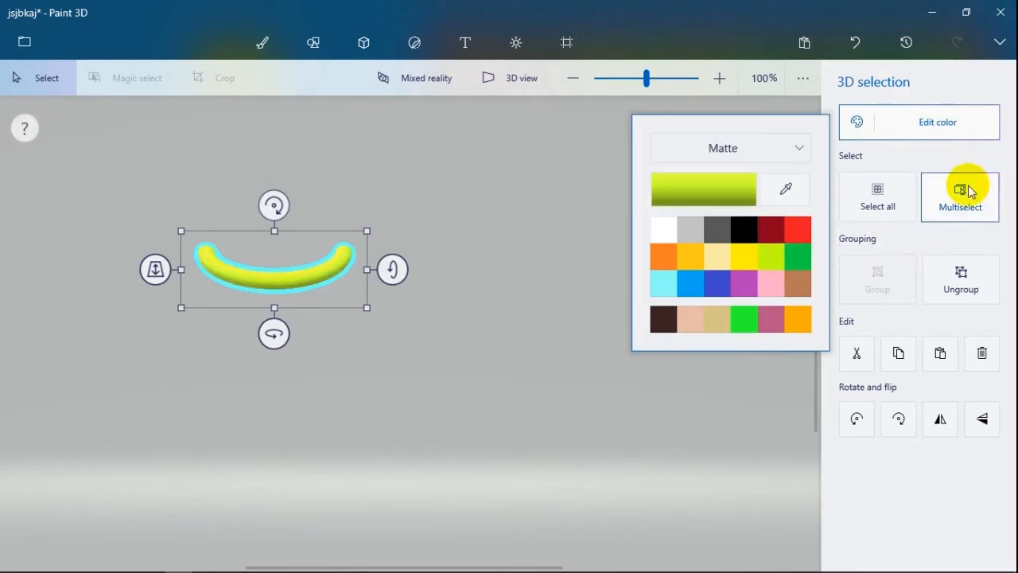
left_click(901, 246)
left_click(949, 279)
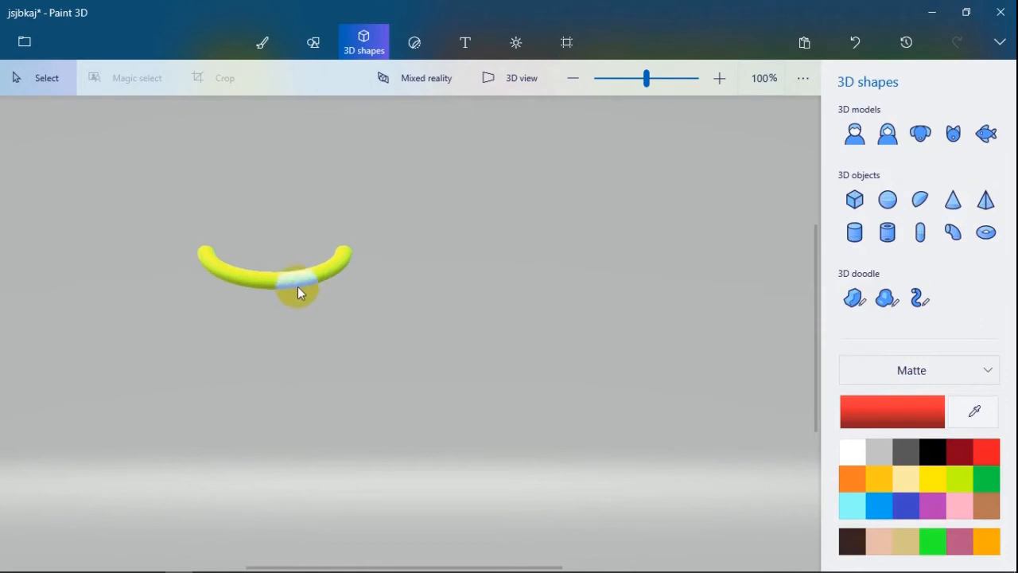
- Group the two lime green curved cylinders into one arch, move it slightly to the right and deselect it
left_click(296, 286)
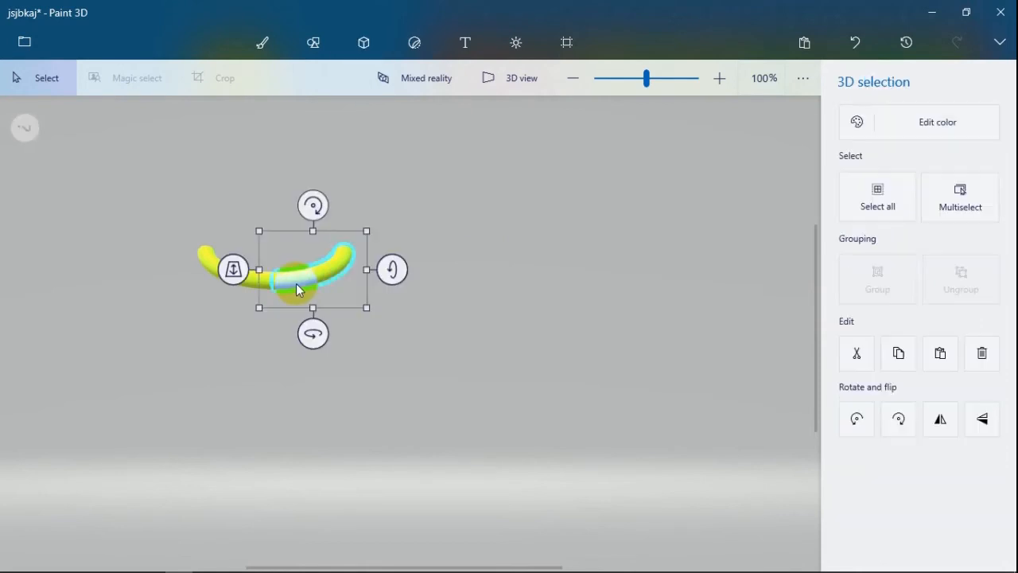
left_click(389, 300)
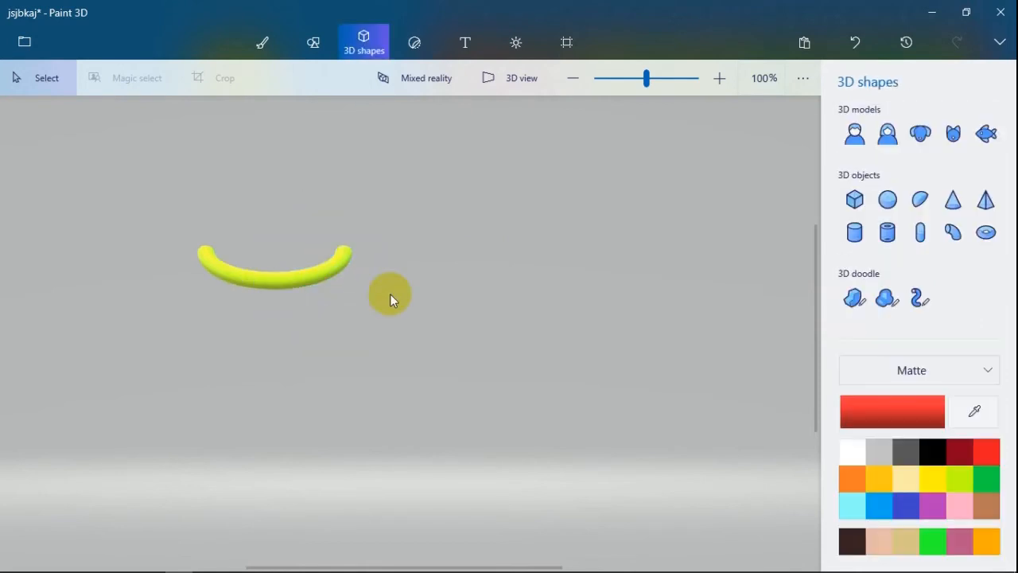
key("ctrl+a")
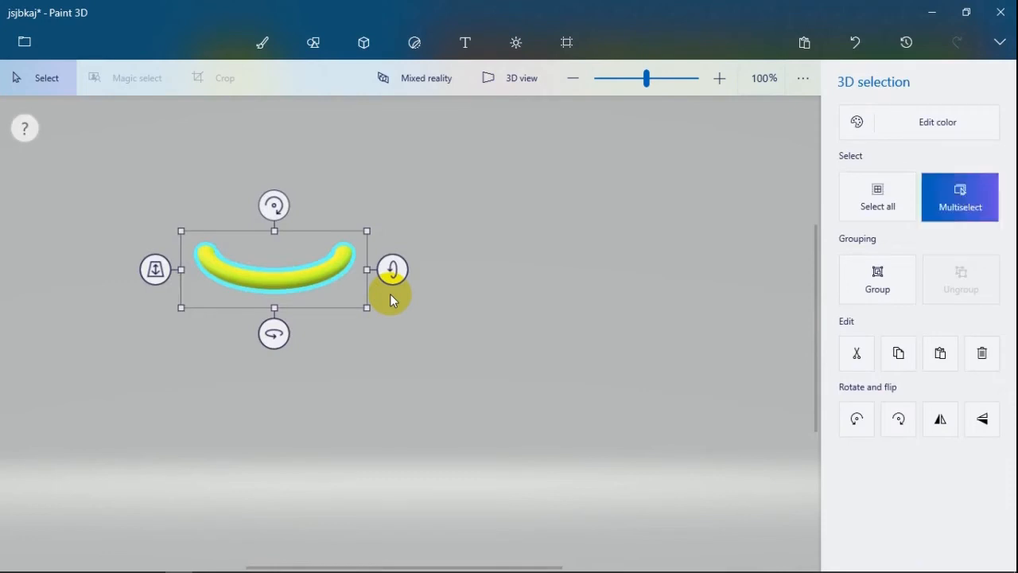
key("ctrl+g")
left_click_drag(307, 270, 368, 264)
left_click(960, 213)
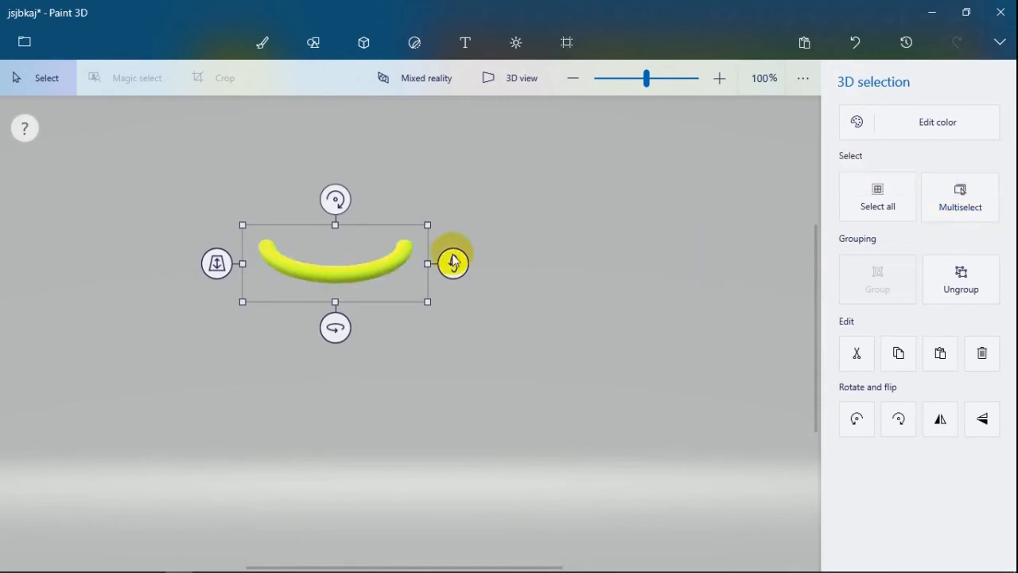
left_click(413, 97)
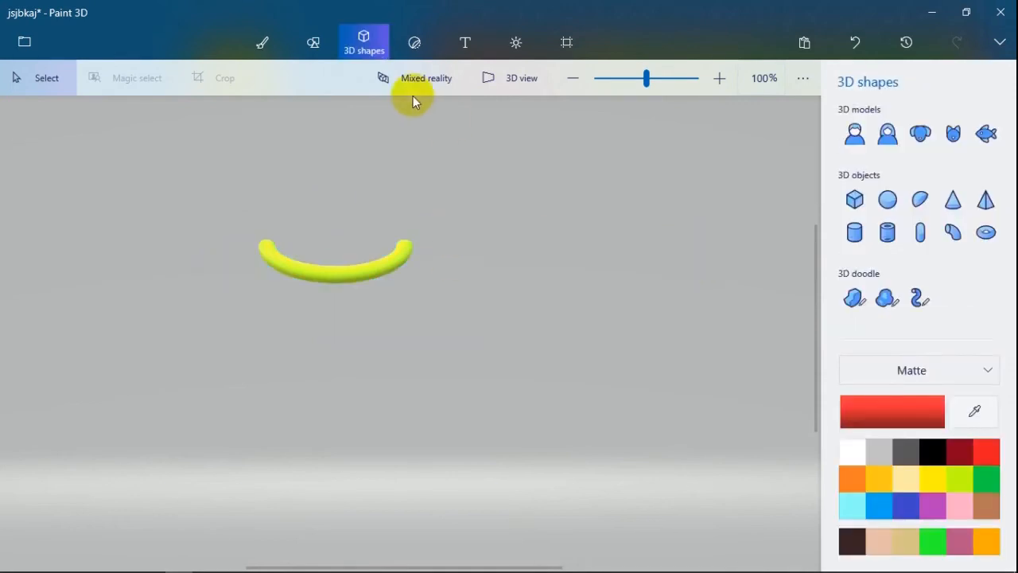
- Draw a wide, flattened matte red sphere to the right of the lime green arch and deselect it
left_click(887, 199)
left_click_drag(548, 209, 731, 303)
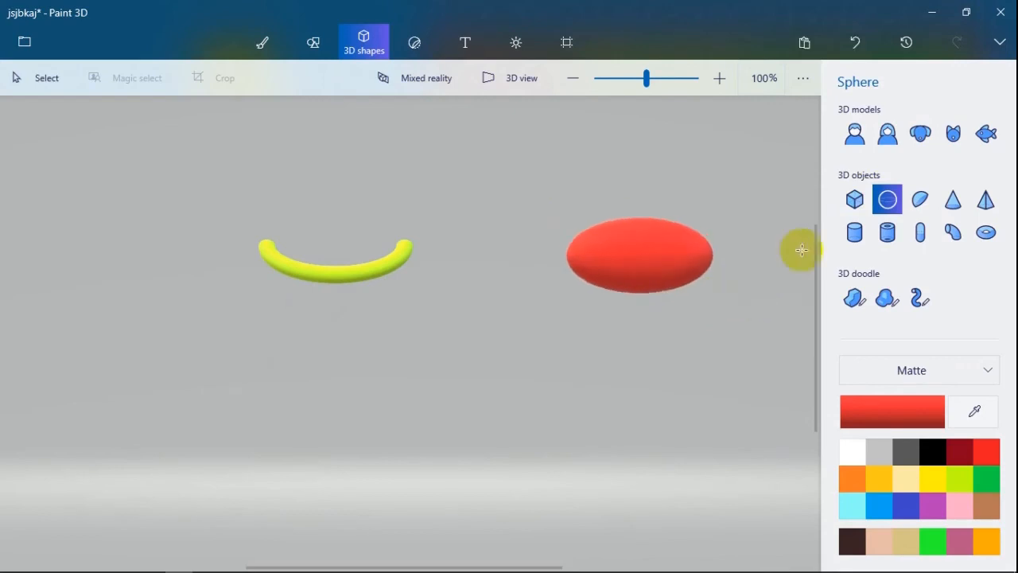
left_click(588, 243)
key("ctrl")
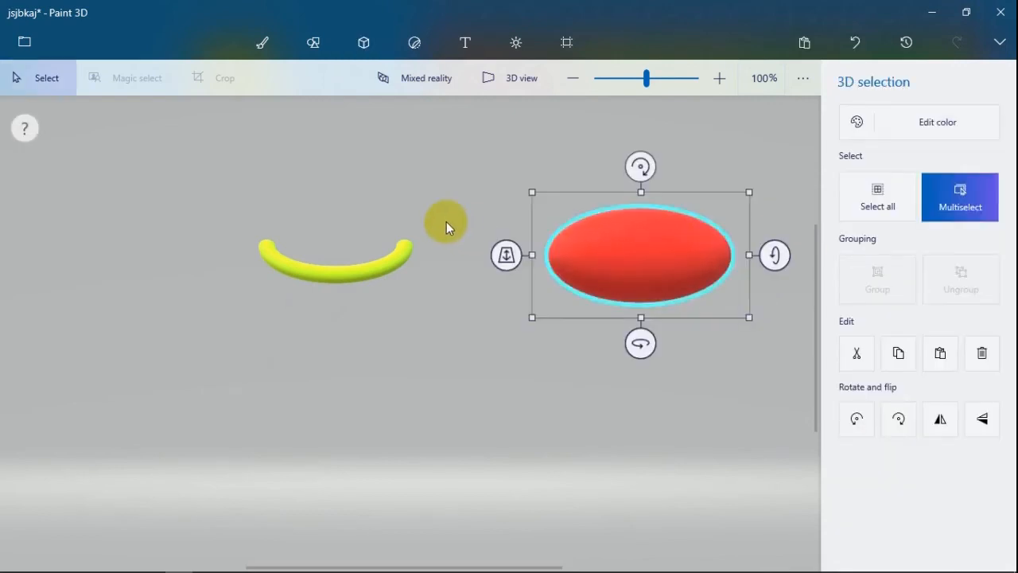
left_click(683, 161)
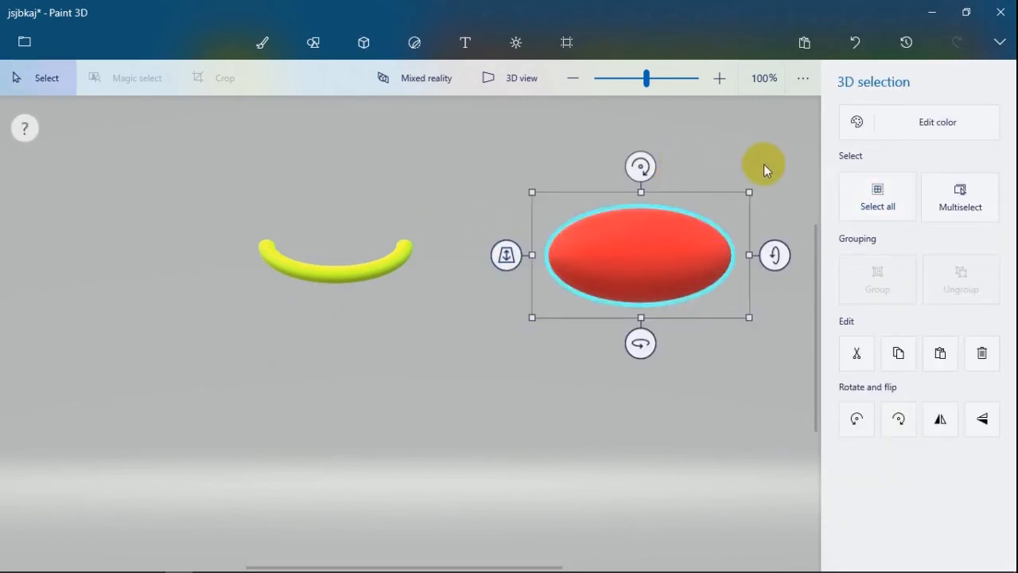
left_click(764, 164)
- Draw a smaller round red sphere above and between the arch and the flattened sphere, and deselect it
left_click(887, 200)
left_click_drag(434, 154, 514, 236)
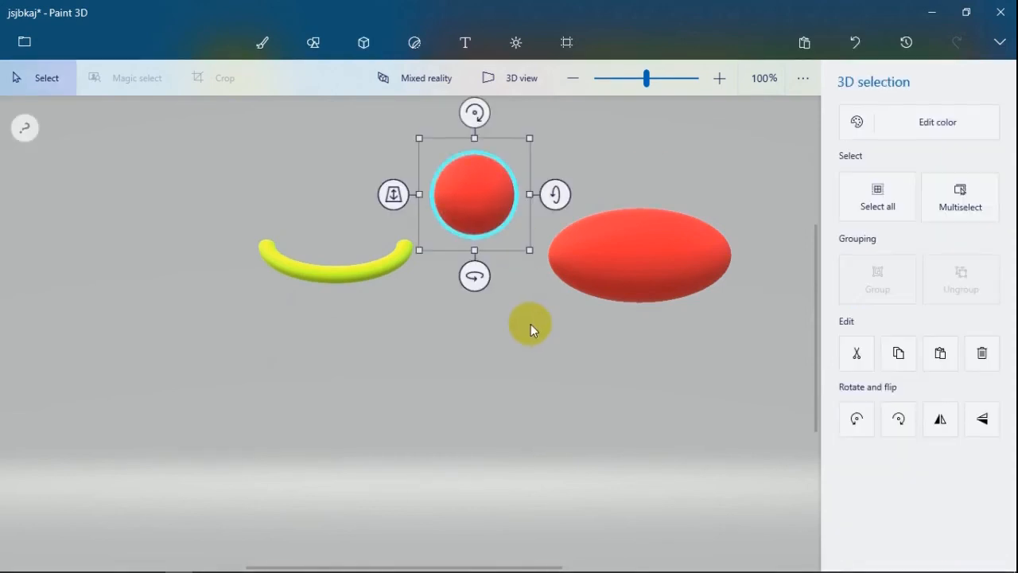
left_click(522, 332)
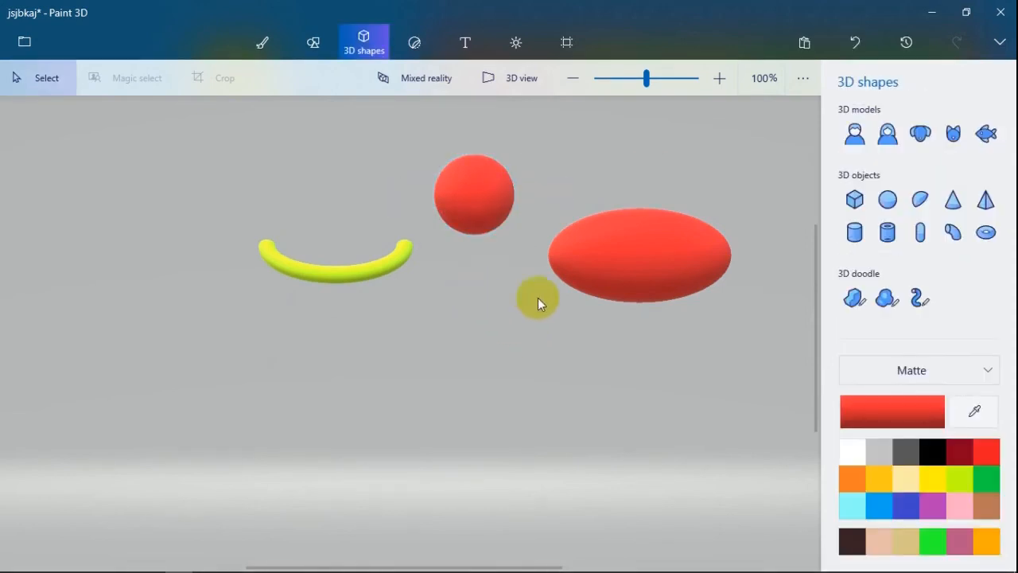
- Multiselect the flattened sphere, round sphere and arch, take the arch out of the selection, and clear the selection
left_click(611, 277)
left_click(454, 199, "ctrl")
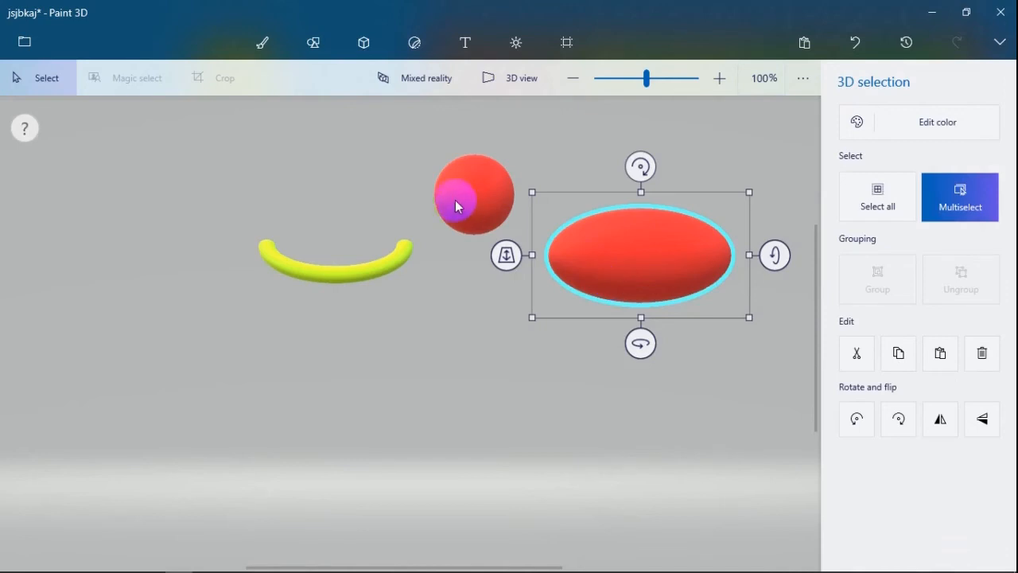
left_click(372, 268)
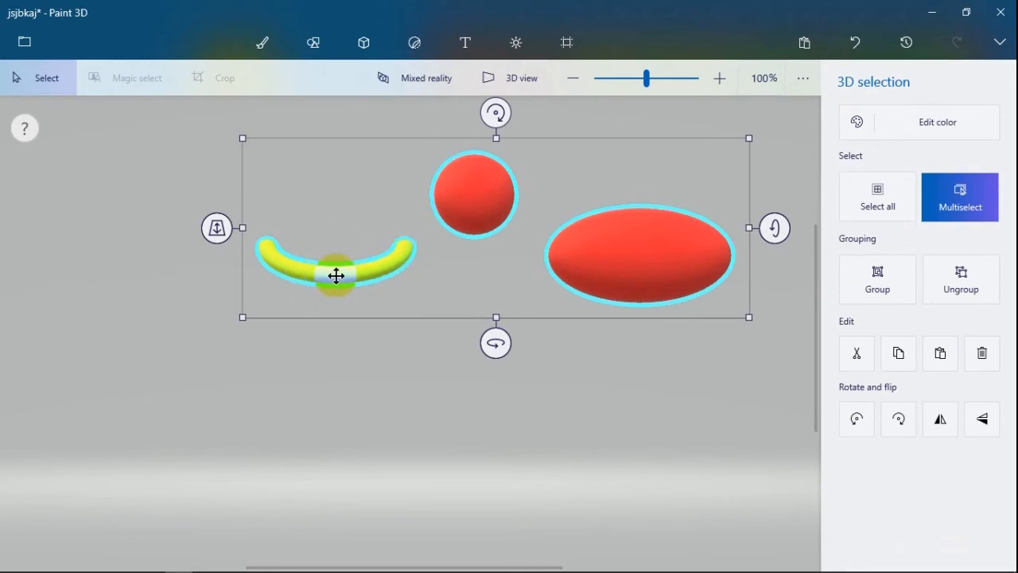
left_click(334, 273)
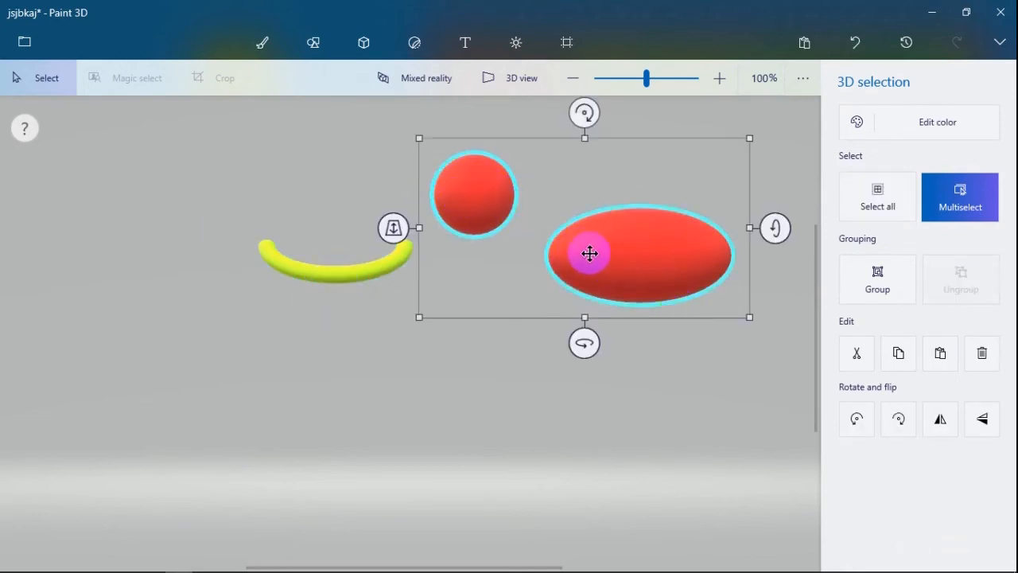
left_click(532, 291)
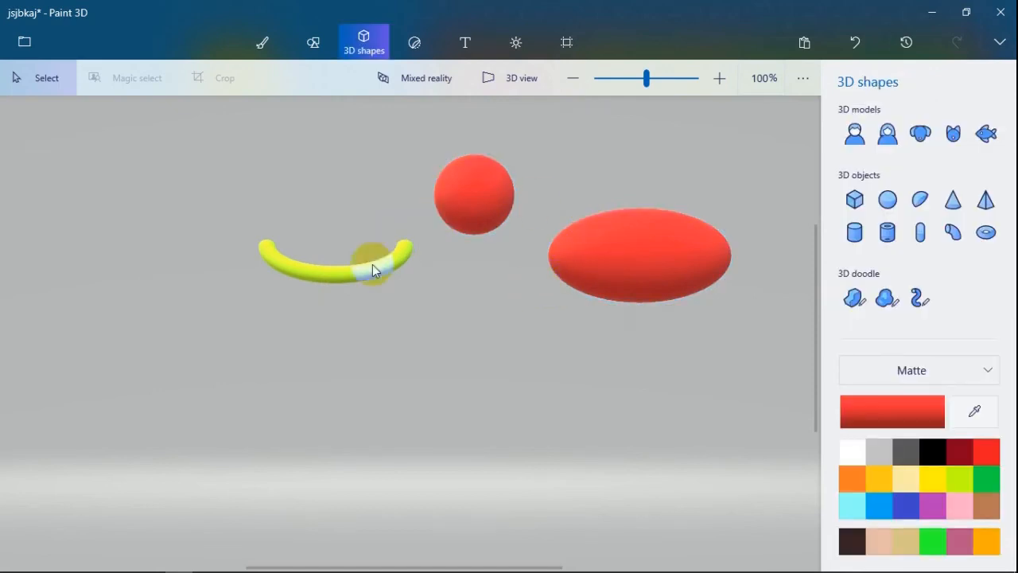
left_click(530, 328)
- Delete the arch and both red spheres together and undo the deletion
left_click(628, 237)
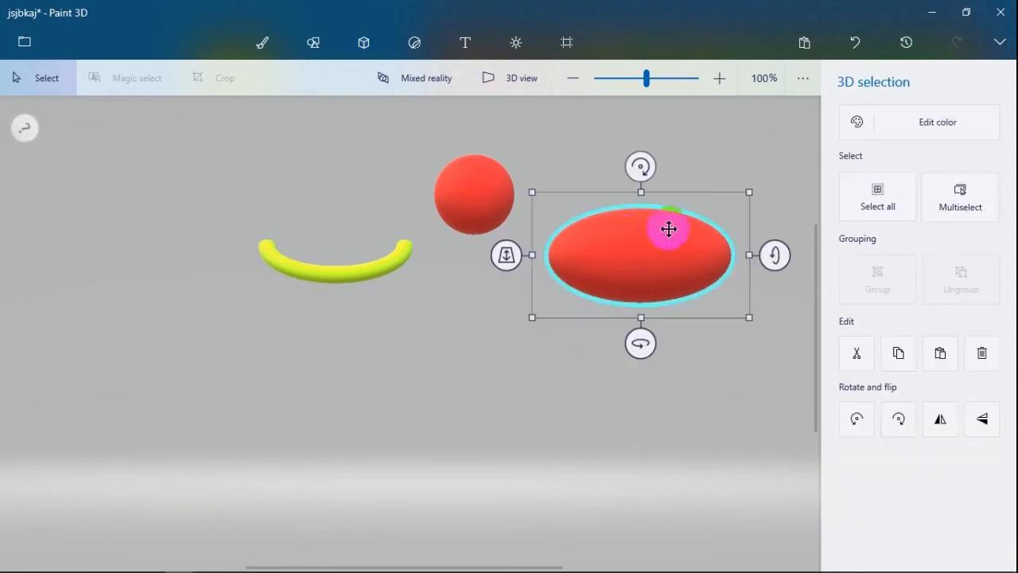
left_click(861, 209)
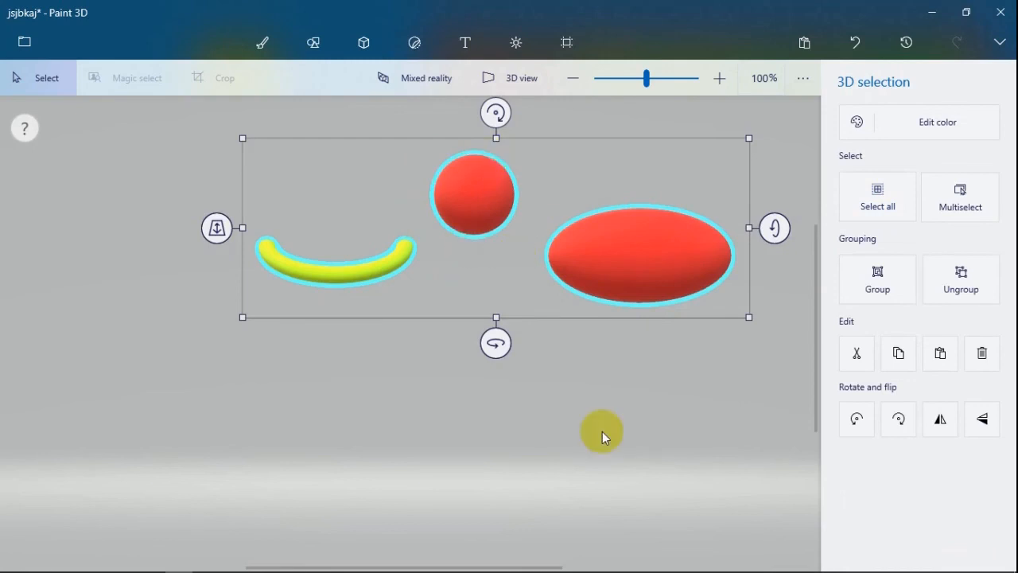
left_click(982, 357)
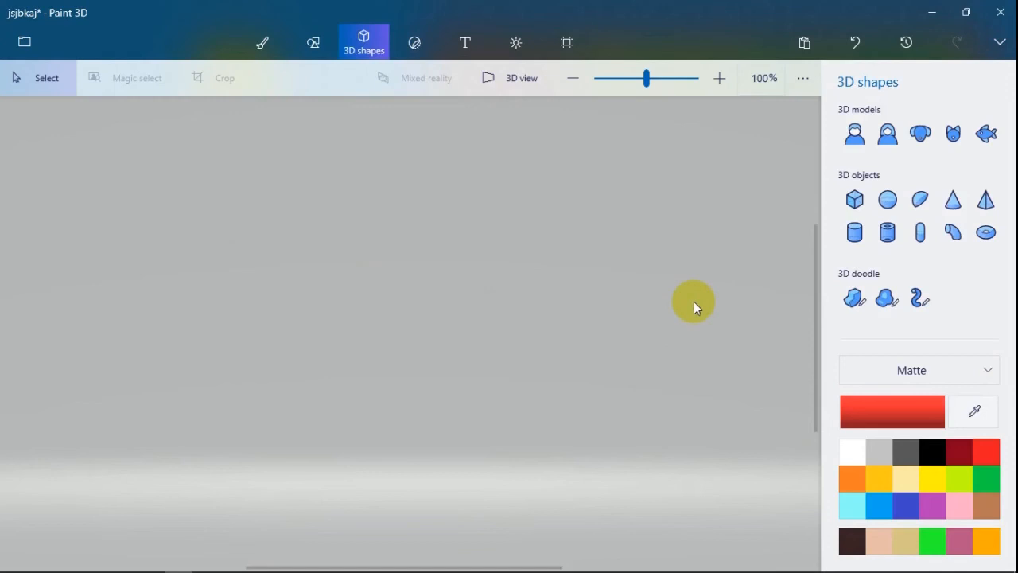
key("ctrl+z")
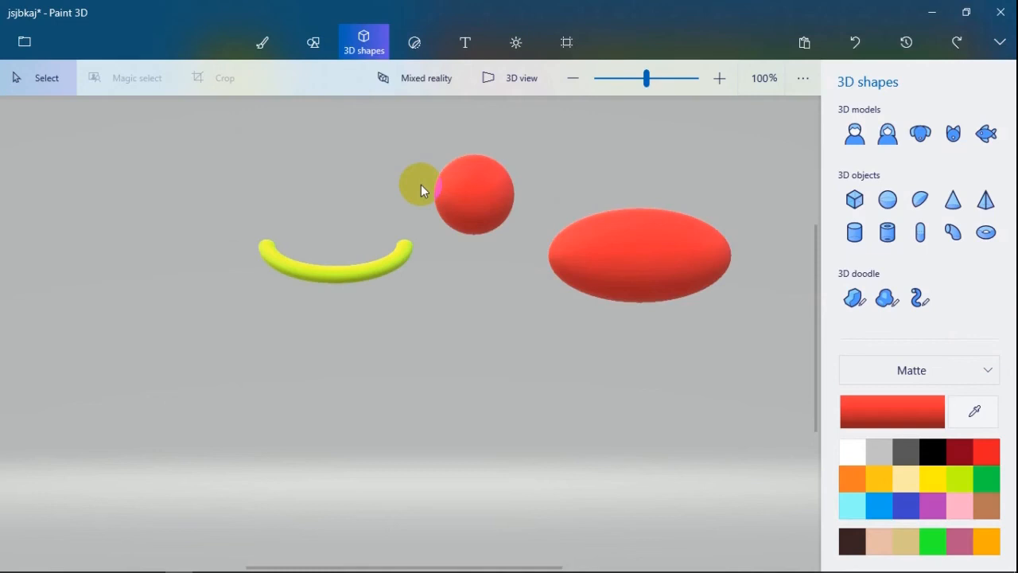
- Select the arch and both spheres together and rotate them in plane and about their vertical and horizontal axes
left_click_drag(195, 118, 768, 359)
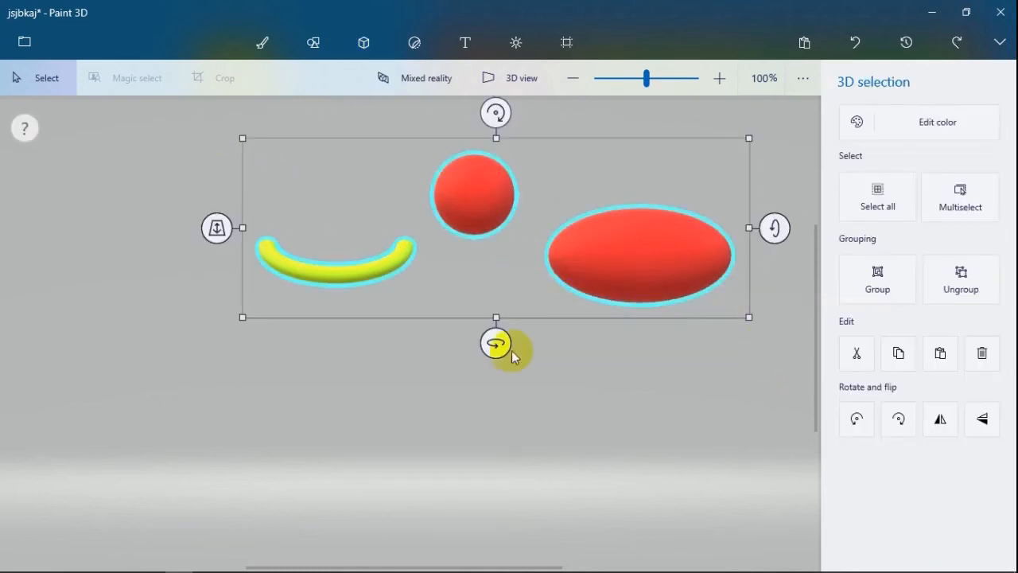
left_click_drag(496, 344, 385, 343)
left_click_drag(753, 230, 756, 186)
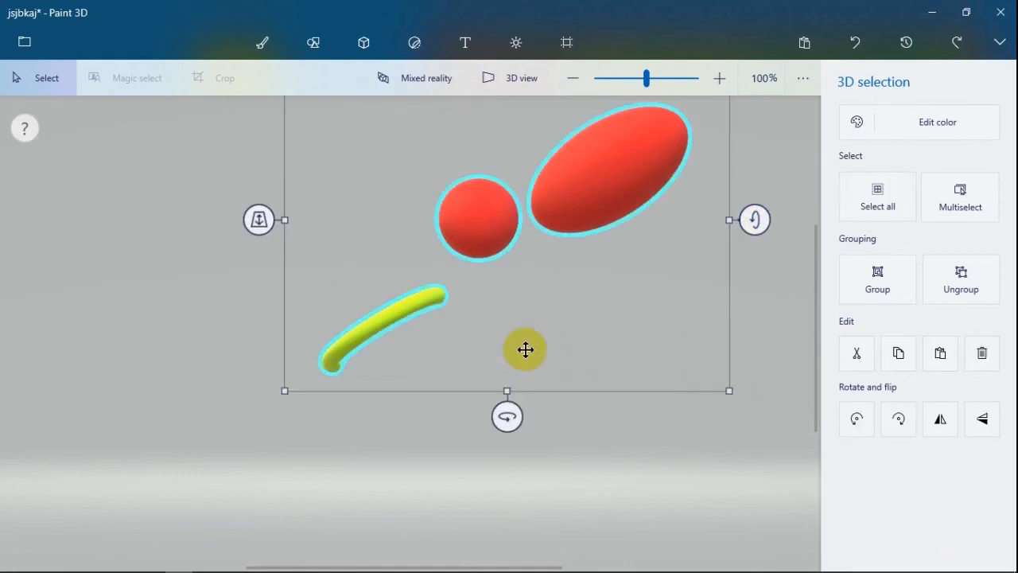
left_click_drag(543, 407, 450, 385)
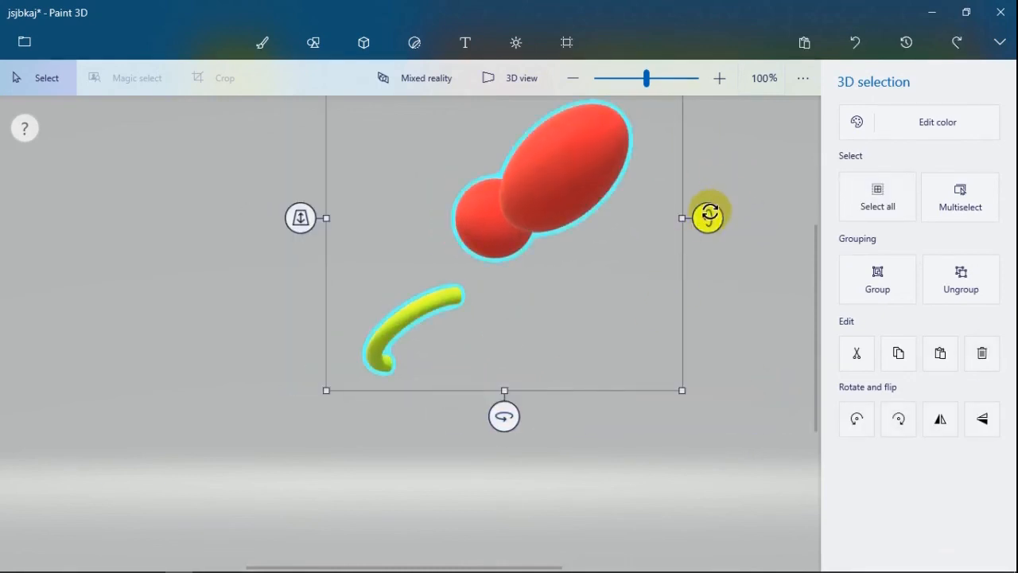
left_click_drag(707, 213, 700, 237)
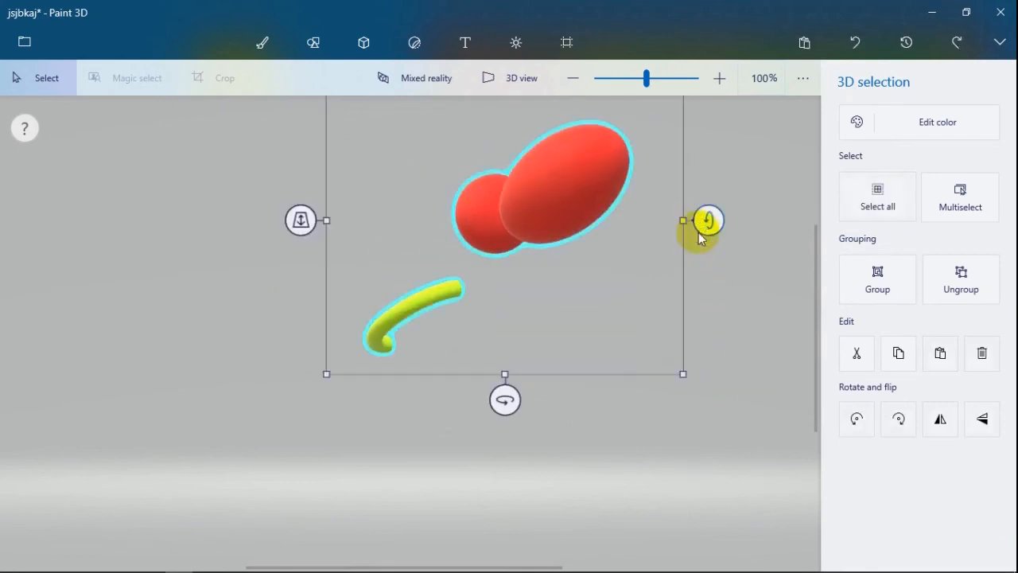